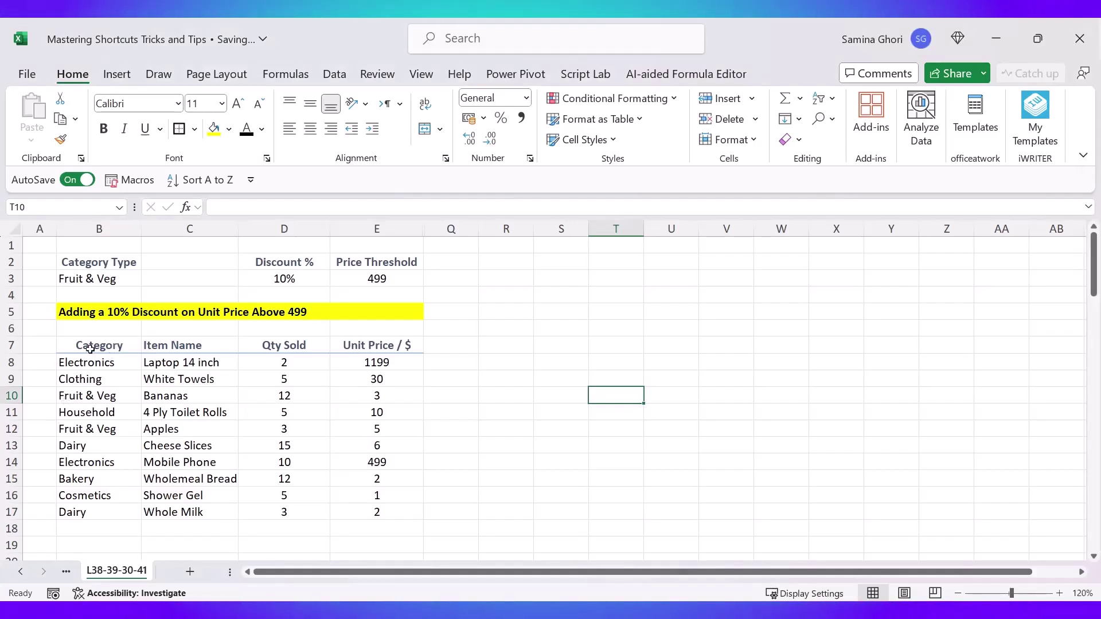
# Create named ranges for B7:E17 from the top-row headers only, with Left column unchecked.
pyautogui.moveTo(90, 349); pyautogui.dragTo(377, 507)
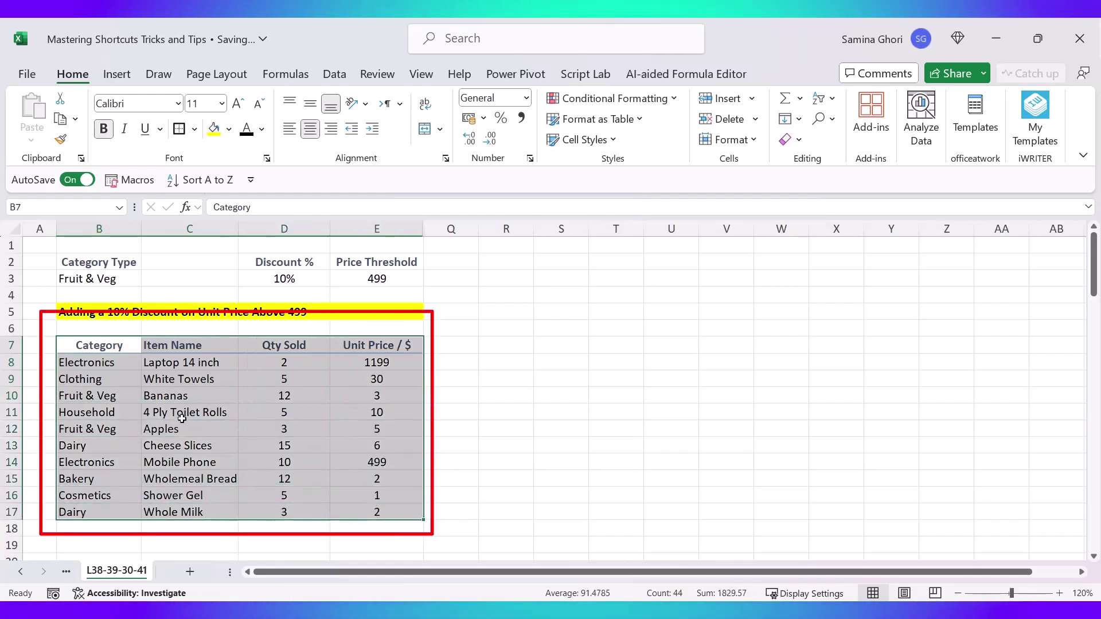
pyautogui.hotkey('alt', 'm')
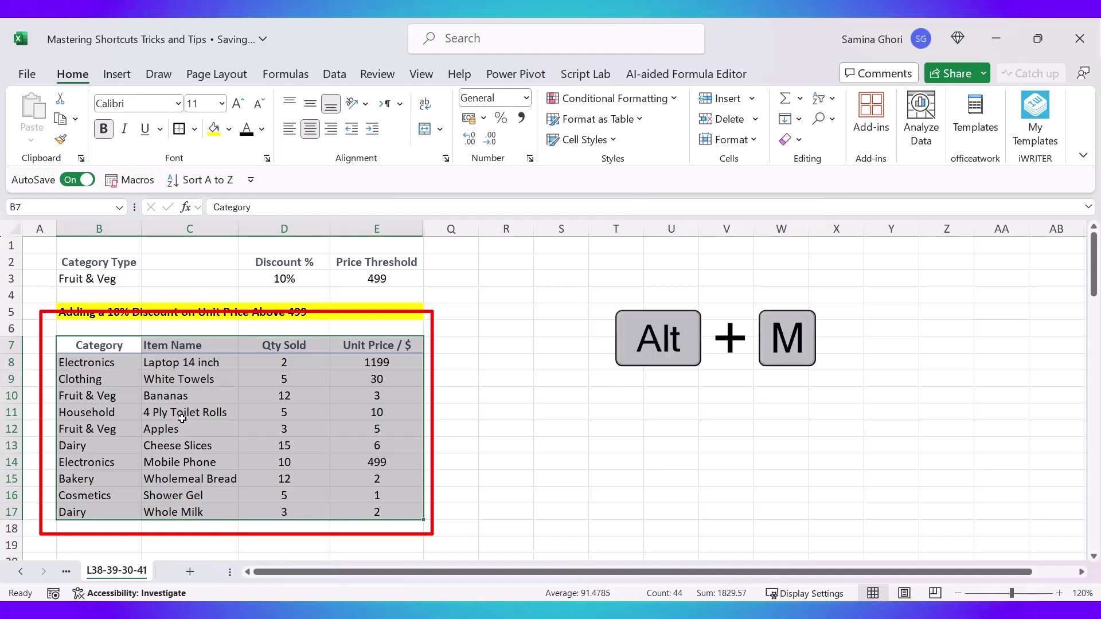
pyautogui.press('alt')
pyautogui.press('m')
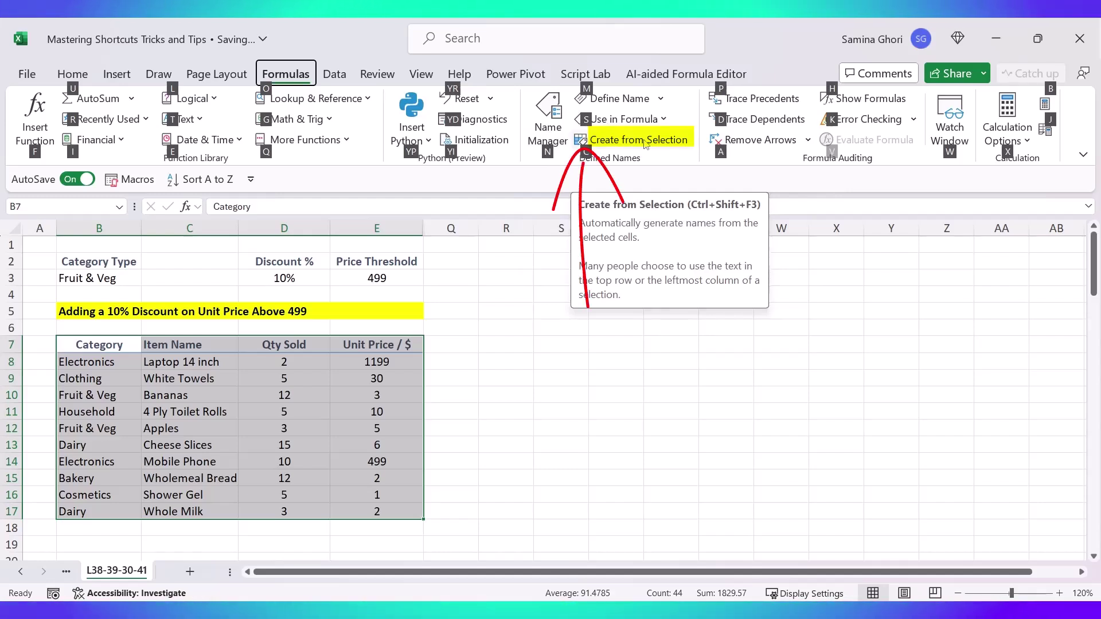
pyautogui.press('c')
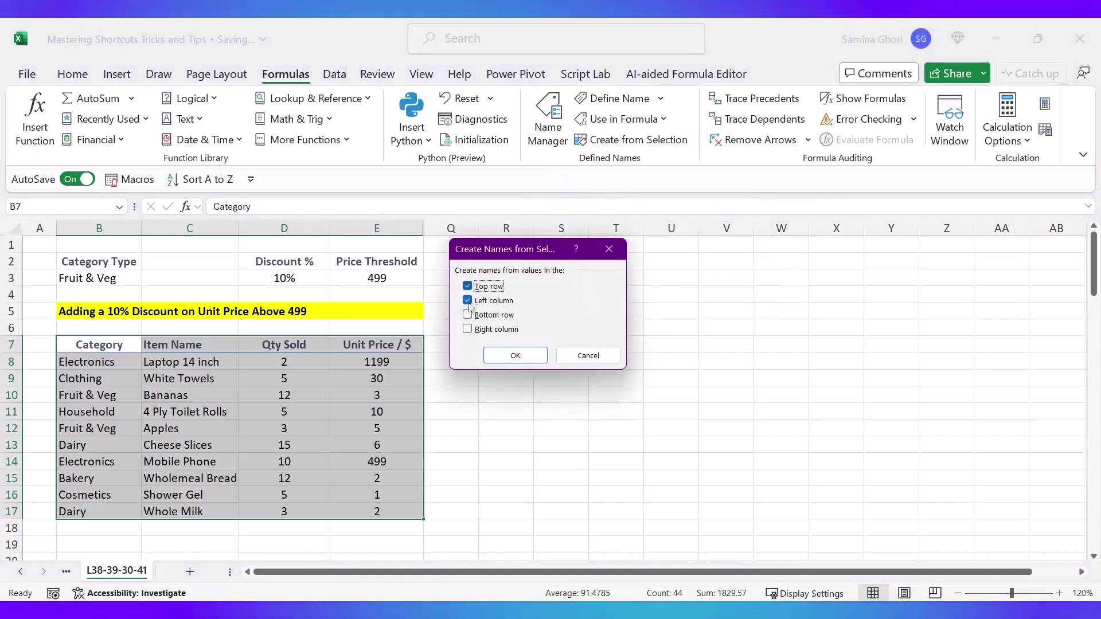
pyautogui.click(467, 300)
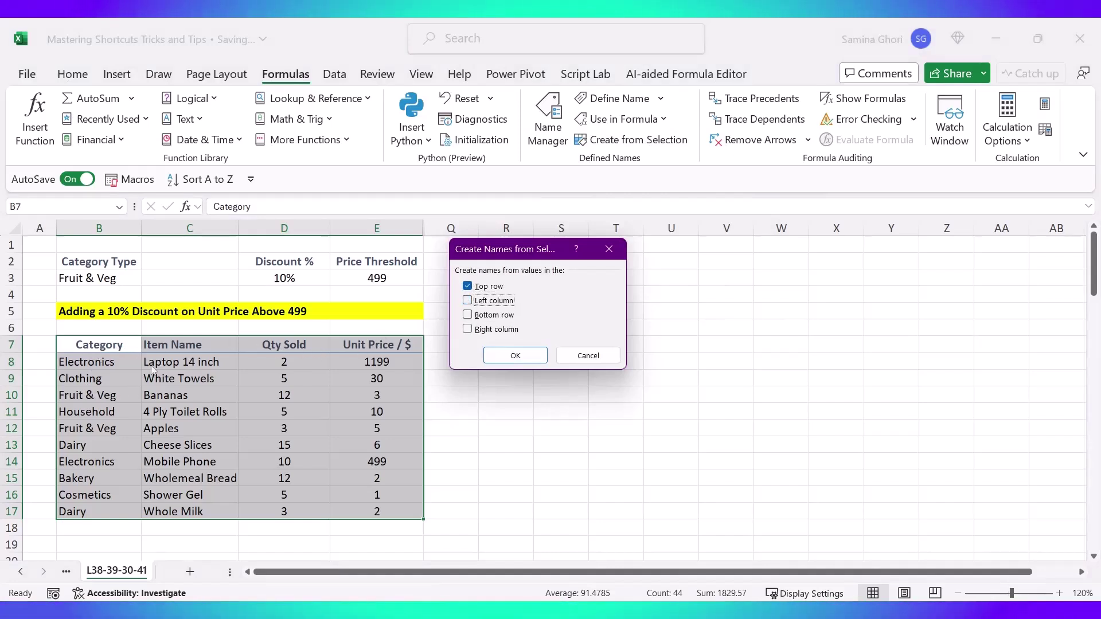
pyautogui.click(515, 355)
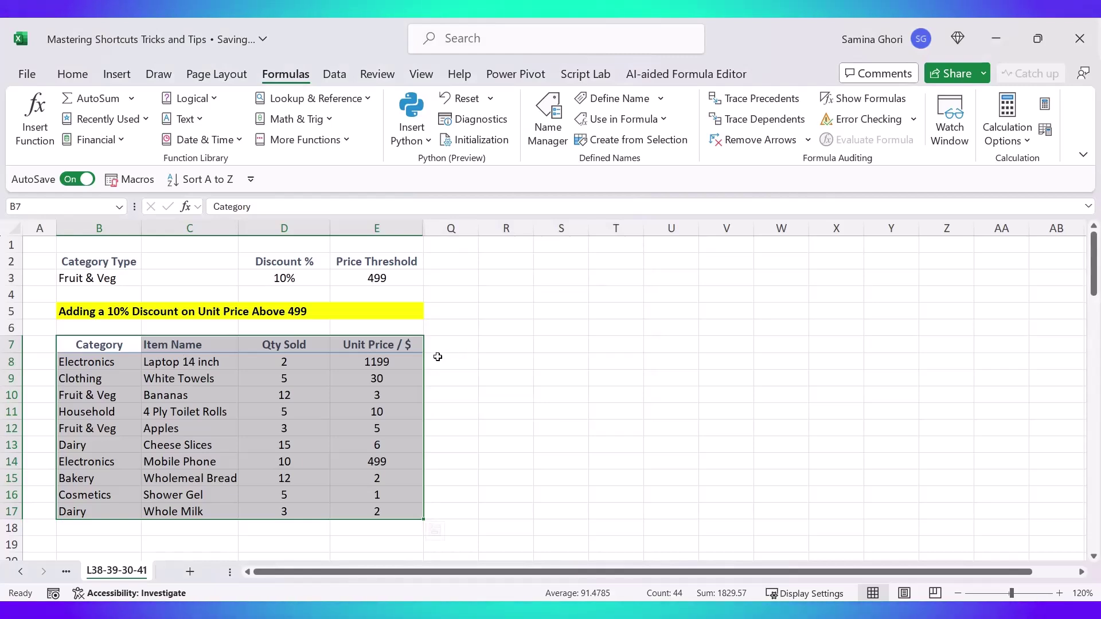
pyautogui.click(95, 345)
pyautogui.click(90, 379)
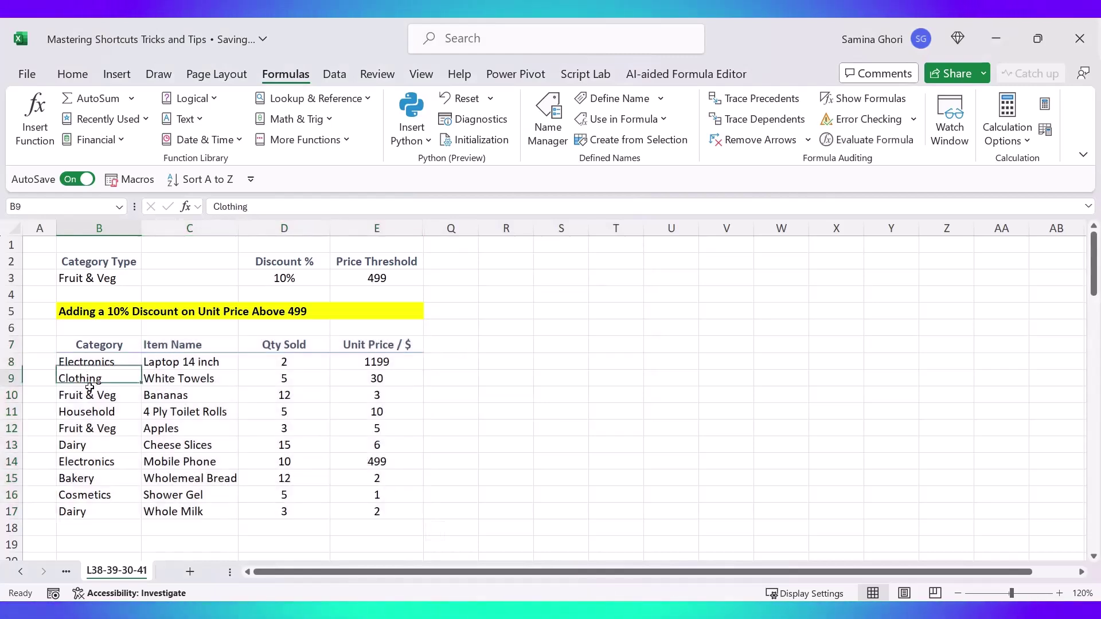
pyautogui.click(90, 387)
pyautogui.hotkey('ctrl', 'Up')
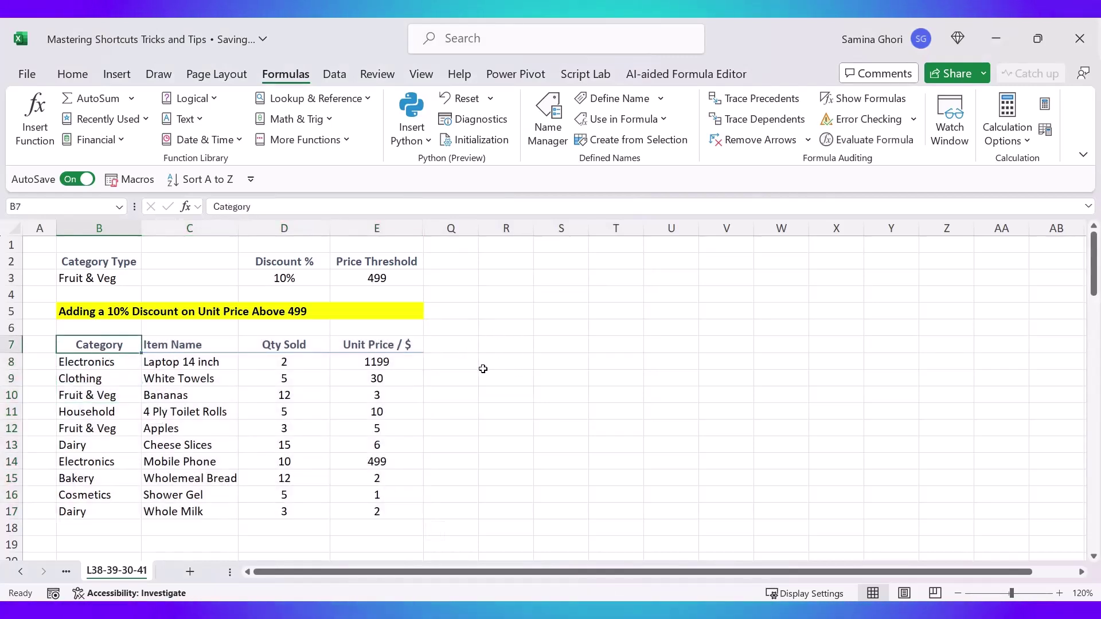
pyautogui.click(483, 367)
pyautogui.write('=CA')
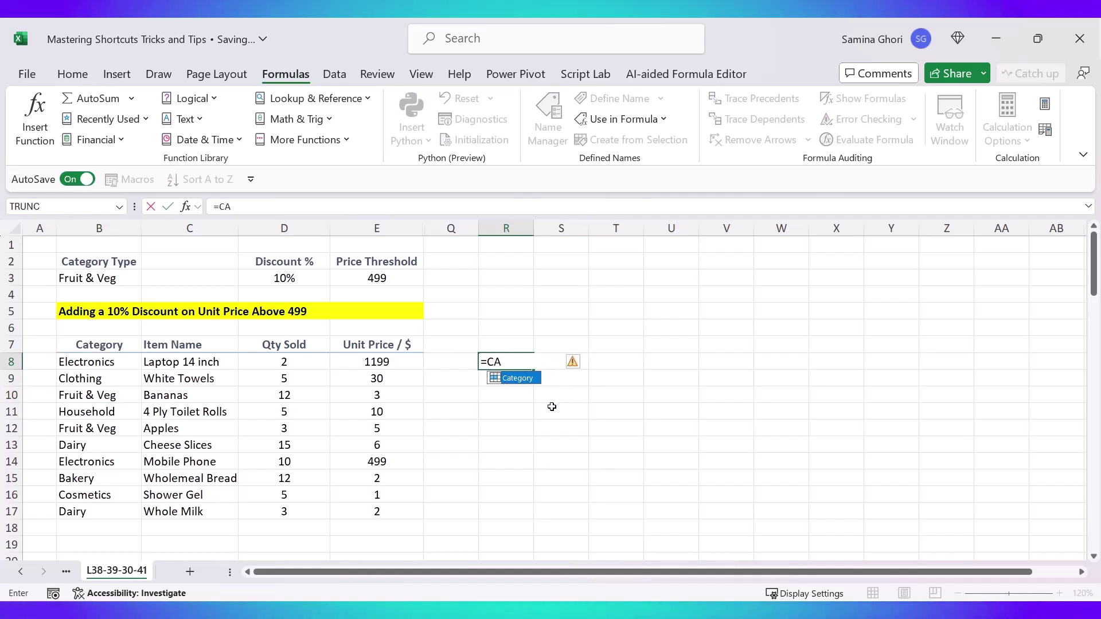
pyautogui.press('Tab')
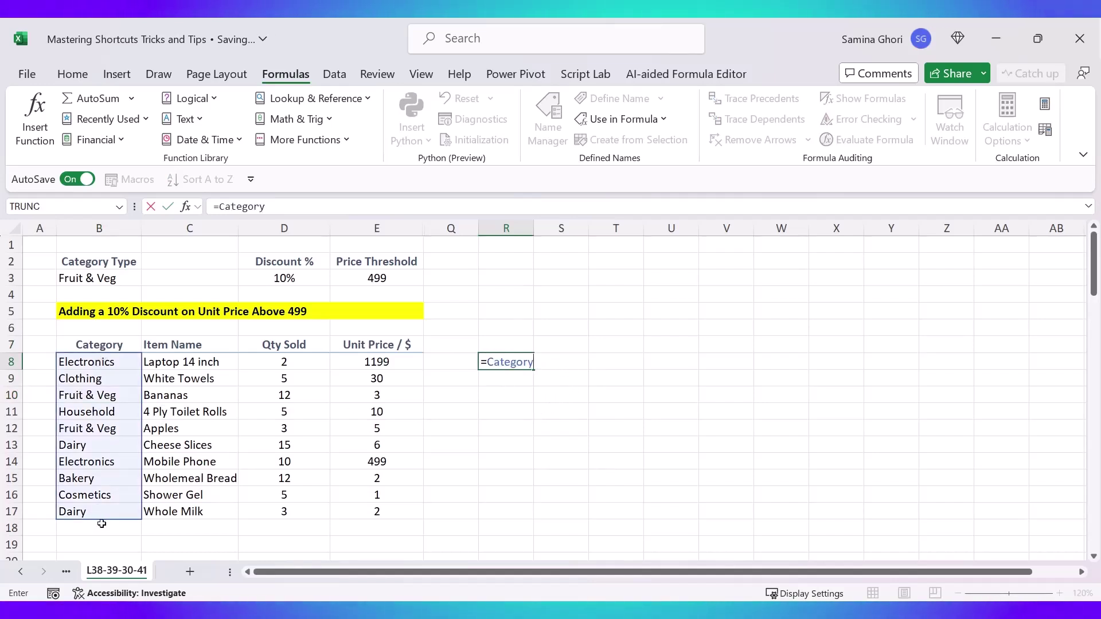
pyautogui.press('Return')
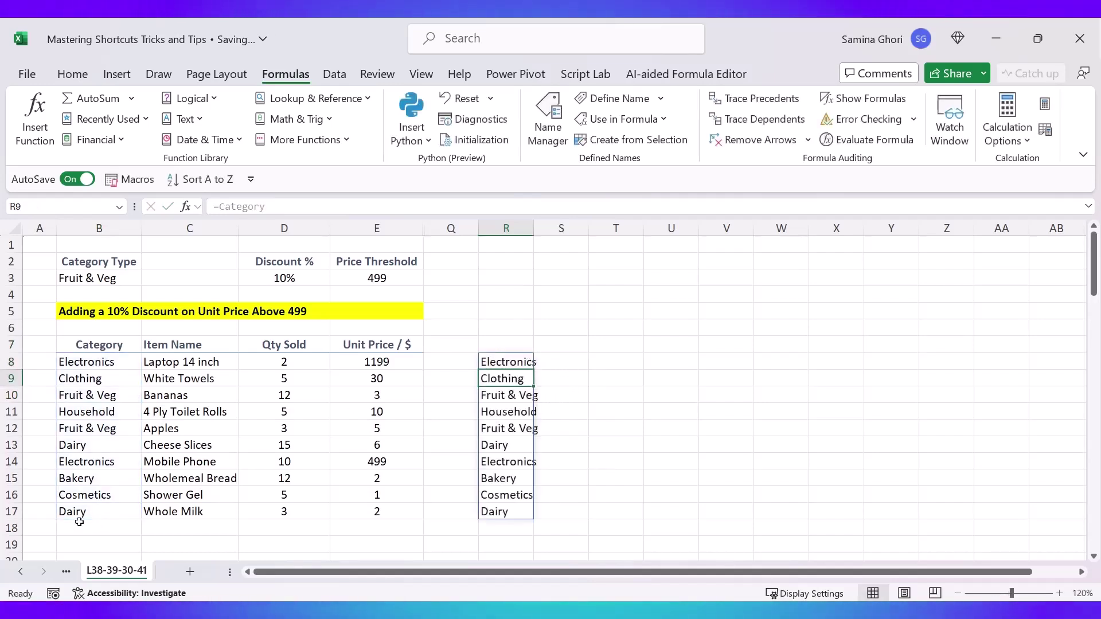
pyautogui.hotkey('ctrl', 'z')
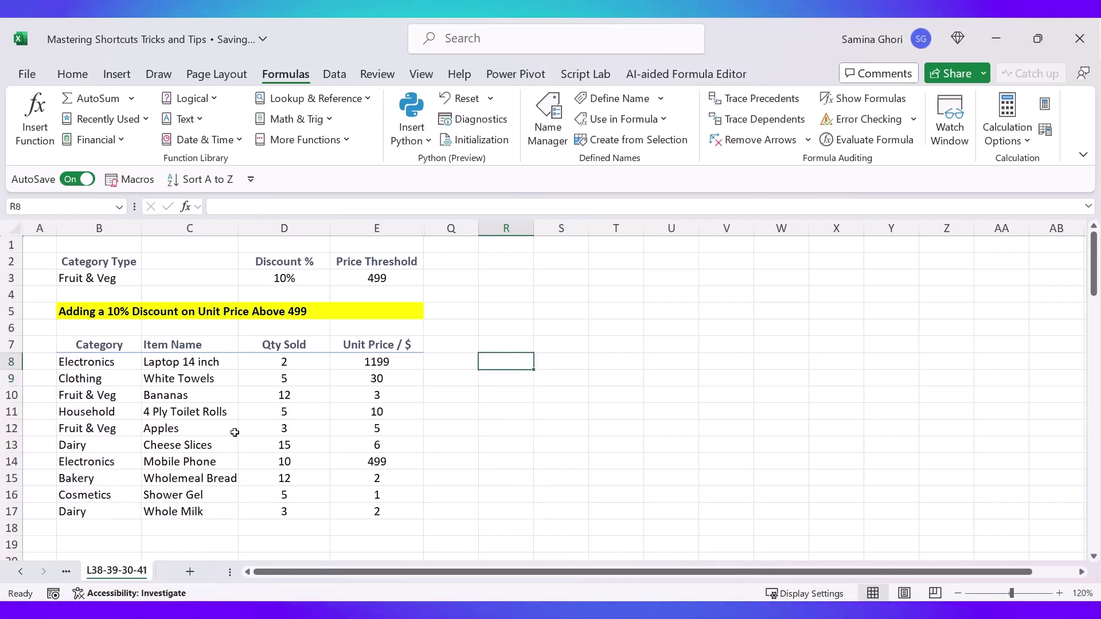
pyautogui.write('=QTY')
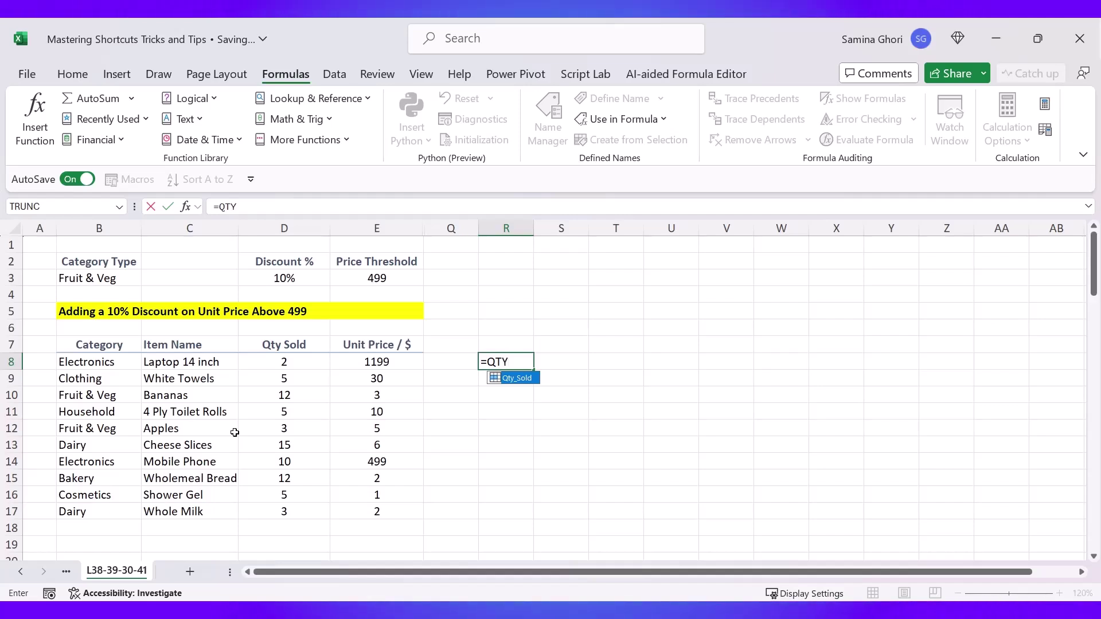
pyautogui.press('Tab')
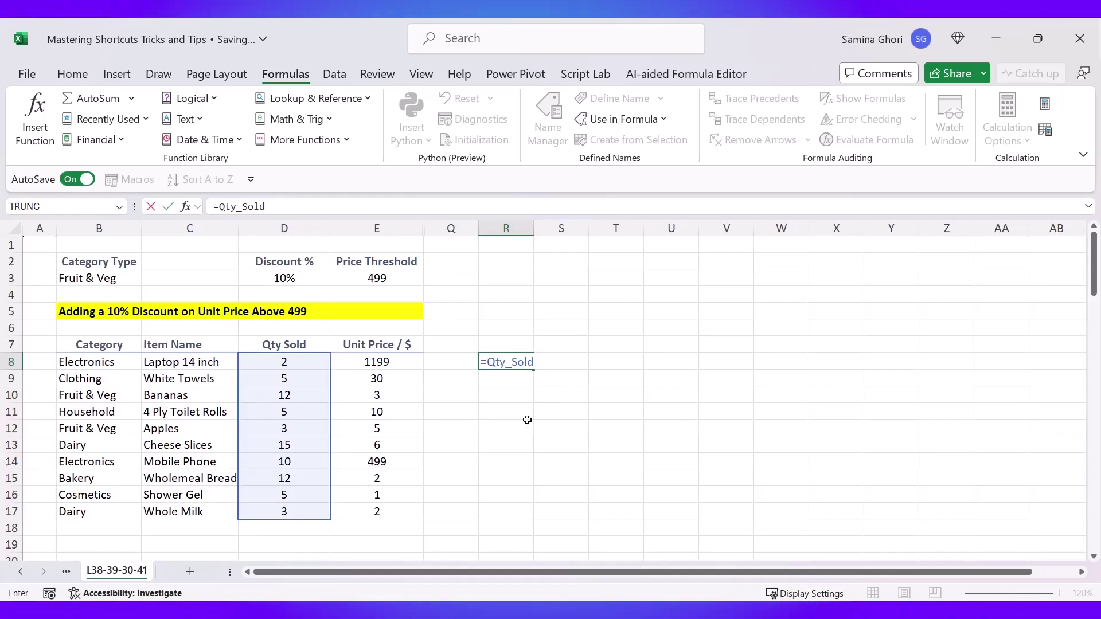
pyautogui.press('Escape')
pyautogui.click(508, 329)
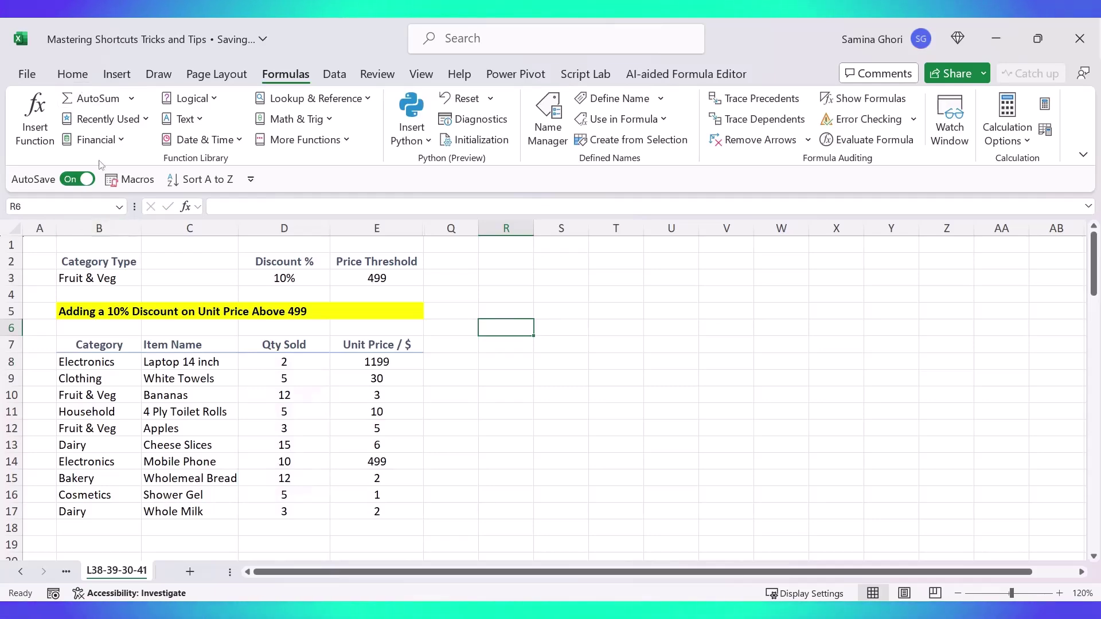
# Name cell B3 Category_Type using the Name Box.
pyautogui.click(71, 74)
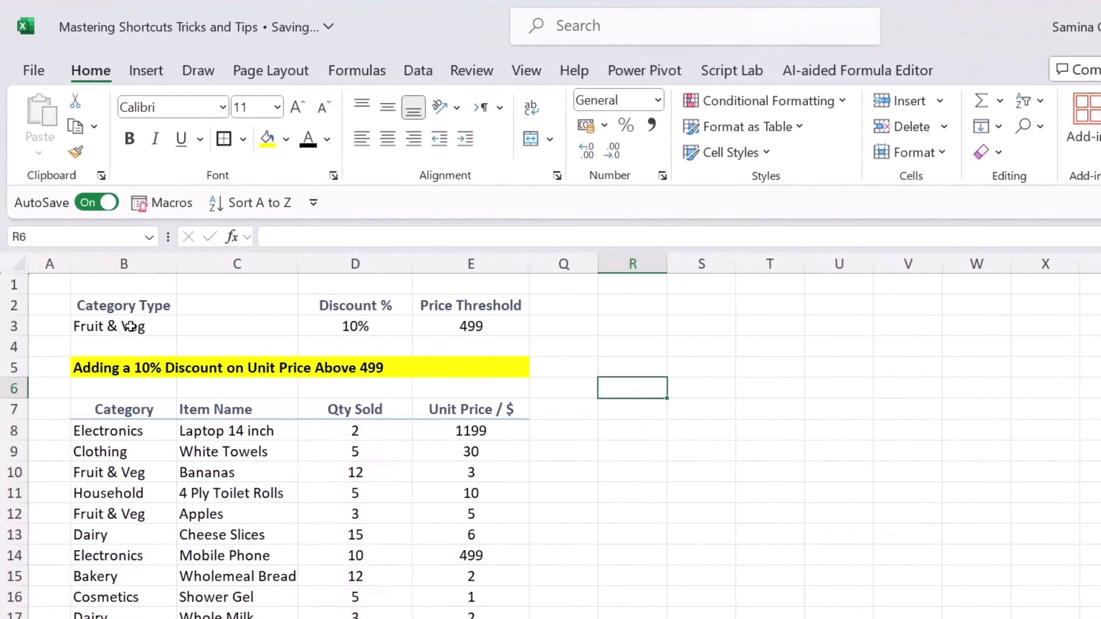
pyautogui.click(131, 326)
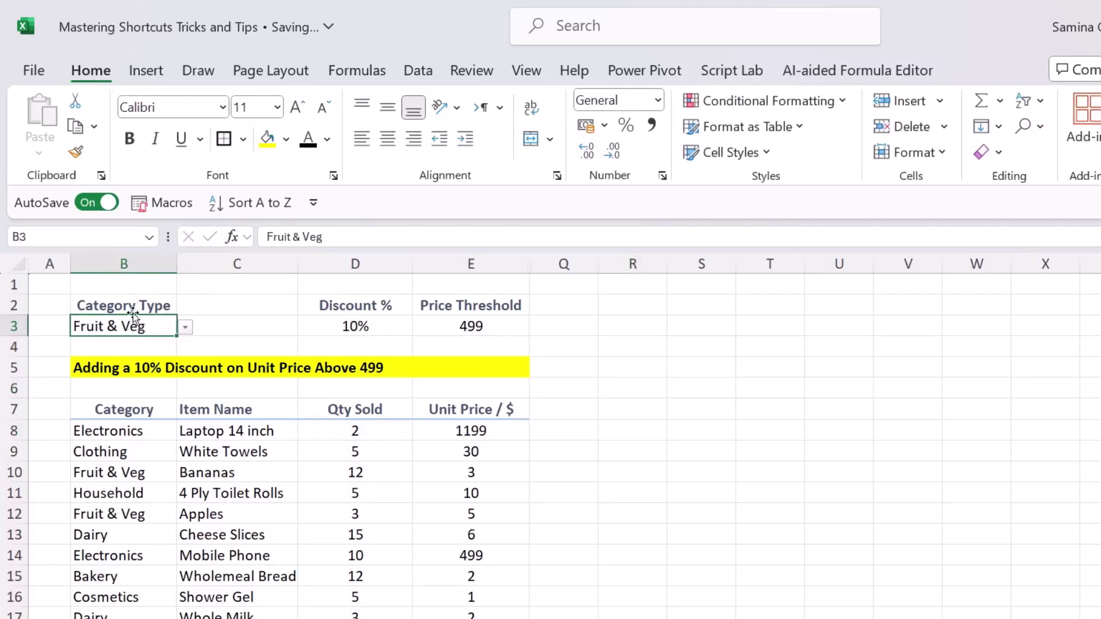
pyautogui.click(135, 309)
pyautogui.click(129, 326)
pyautogui.click(132, 310)
pyautogui.click(124, 325)
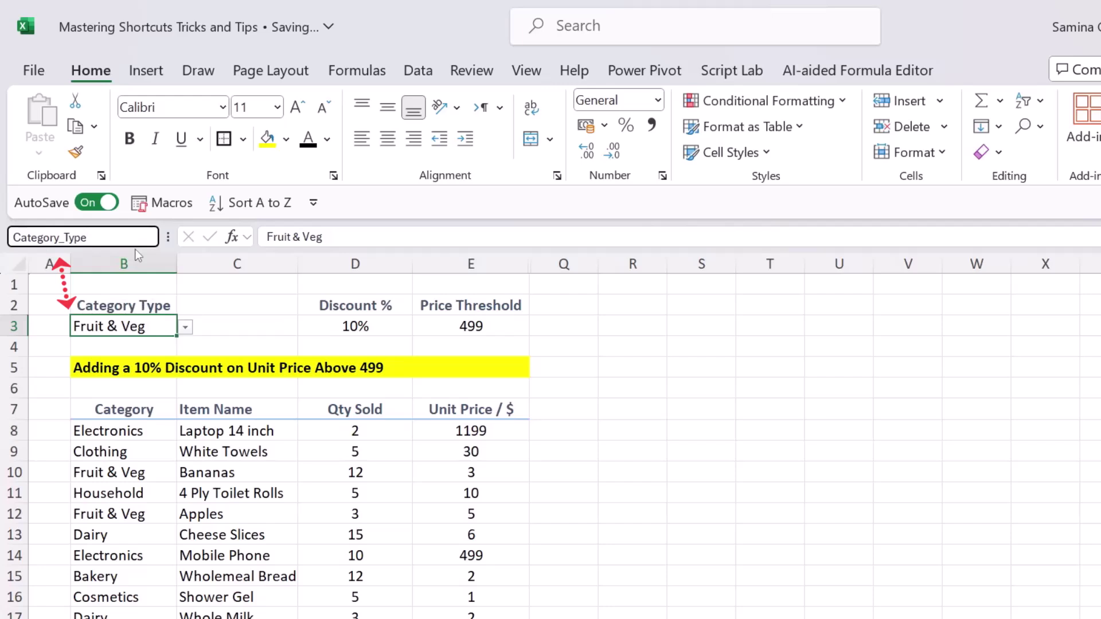
pyautogui.press('Return')
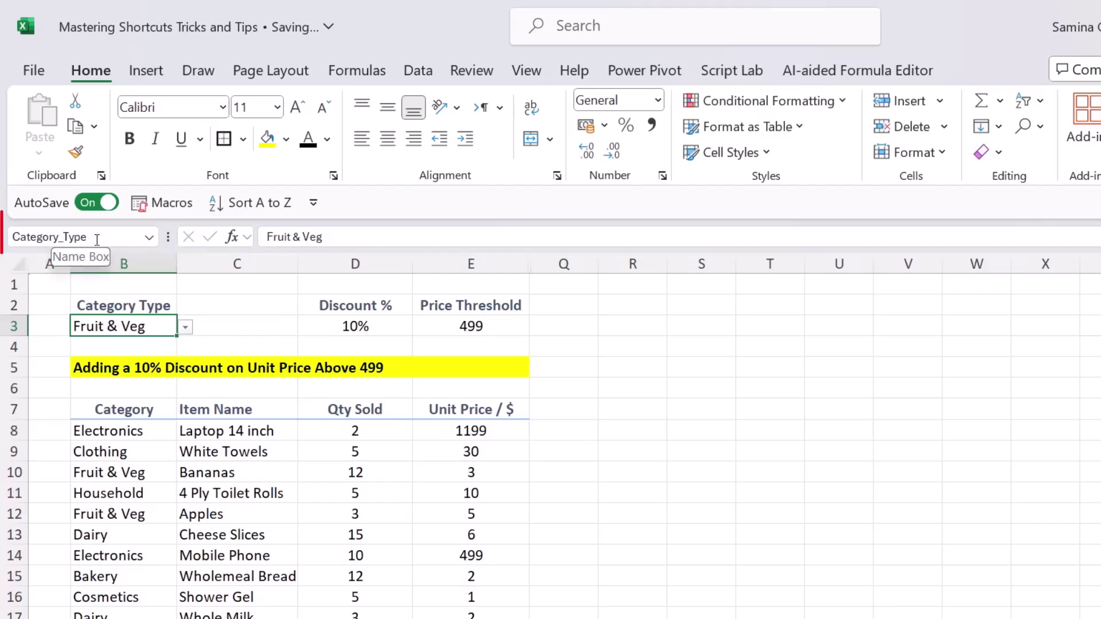
# Name D3 Discount and E3 Price_Threshold, then select across the hidden columns near E.
pyautogui.click(356, 324)
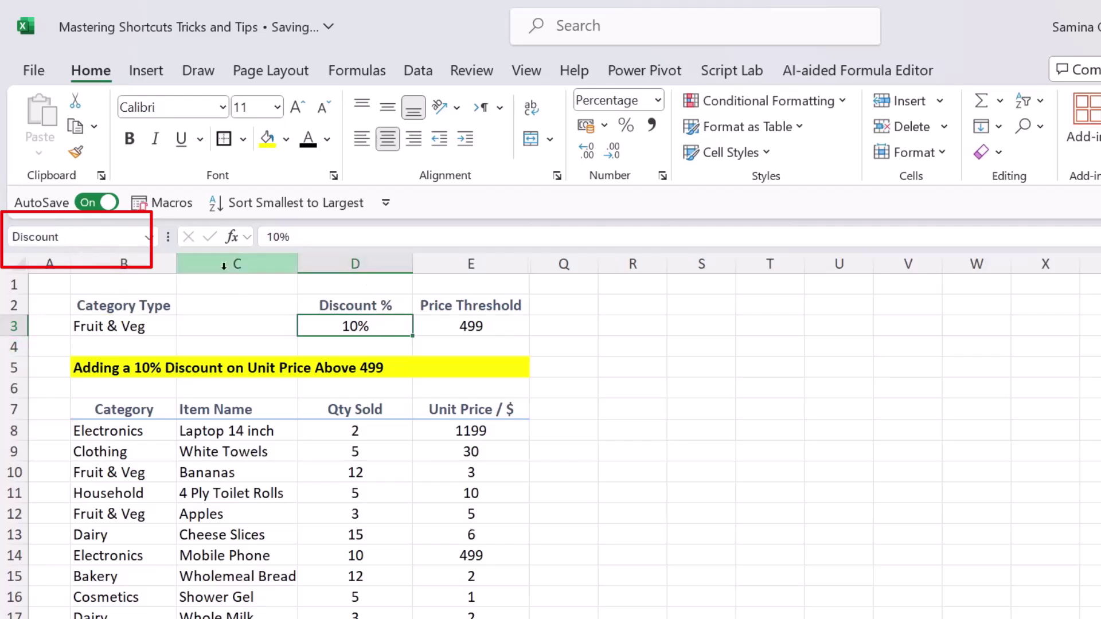
pyautogui.click(442, 331)
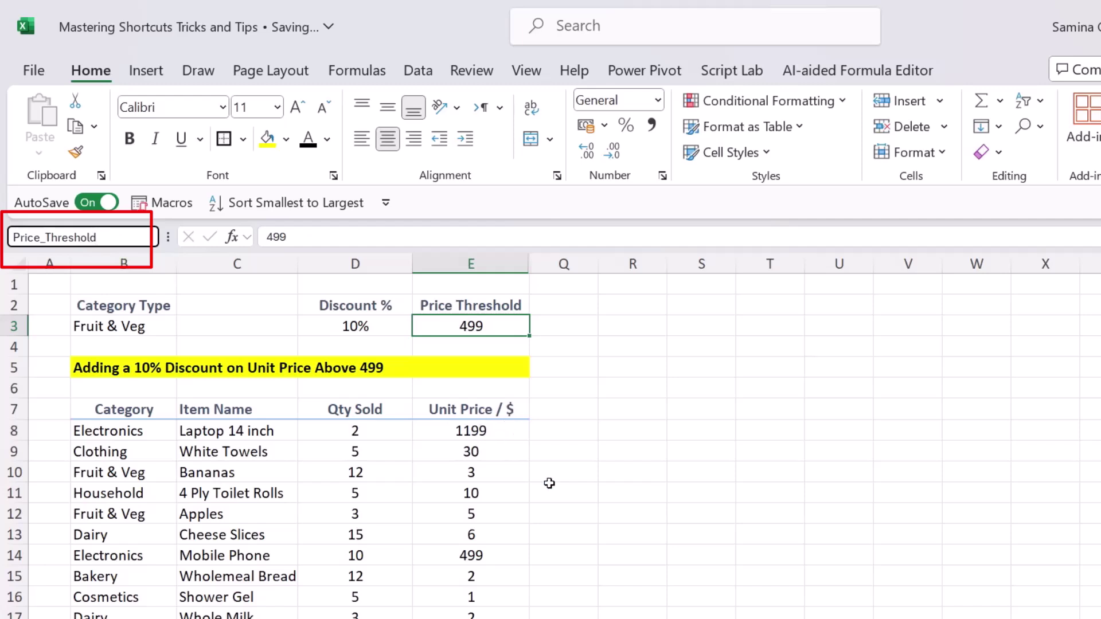
pyautogui.press('Return')
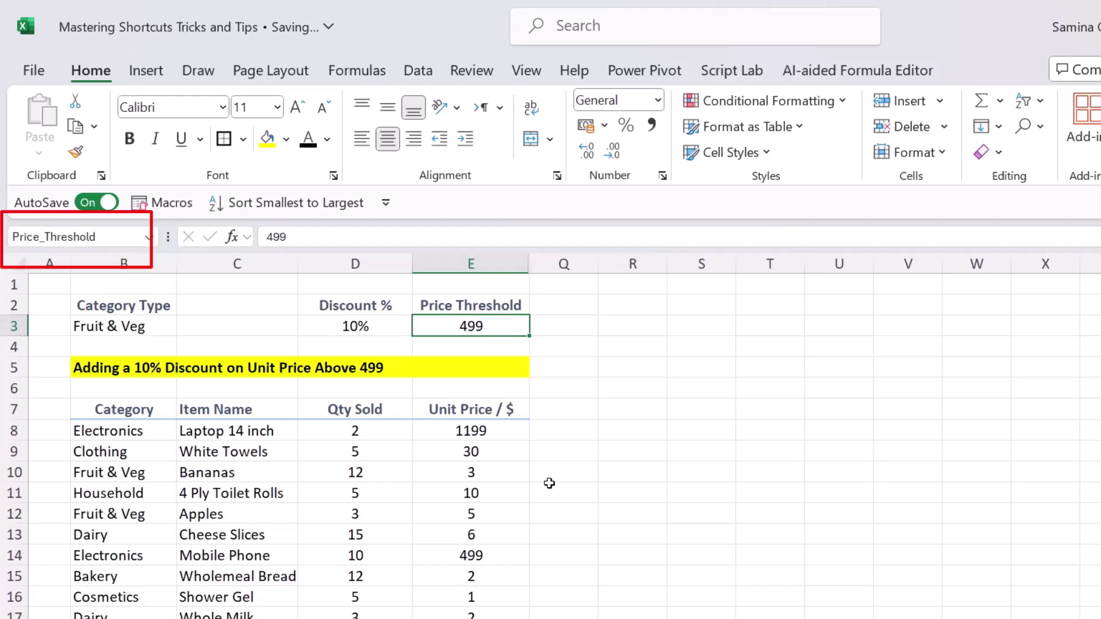
pyautogui.click(646, 428)
pyautogui.moveTo(516, 262); pyautogui.dragTo(560, 261)
pyautogui.rightClick(560, 261)
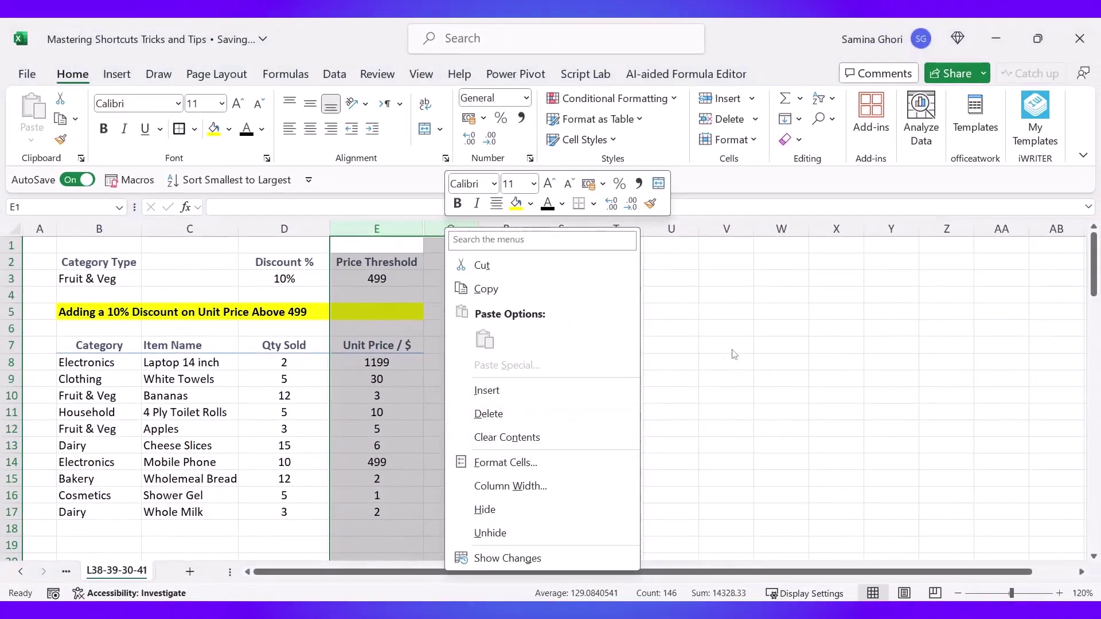
pyautogui.press('Escape')
pyautogui.hotkey('ctrl', 'shift', '0')
pyautogui.doubleClick(469, 290)
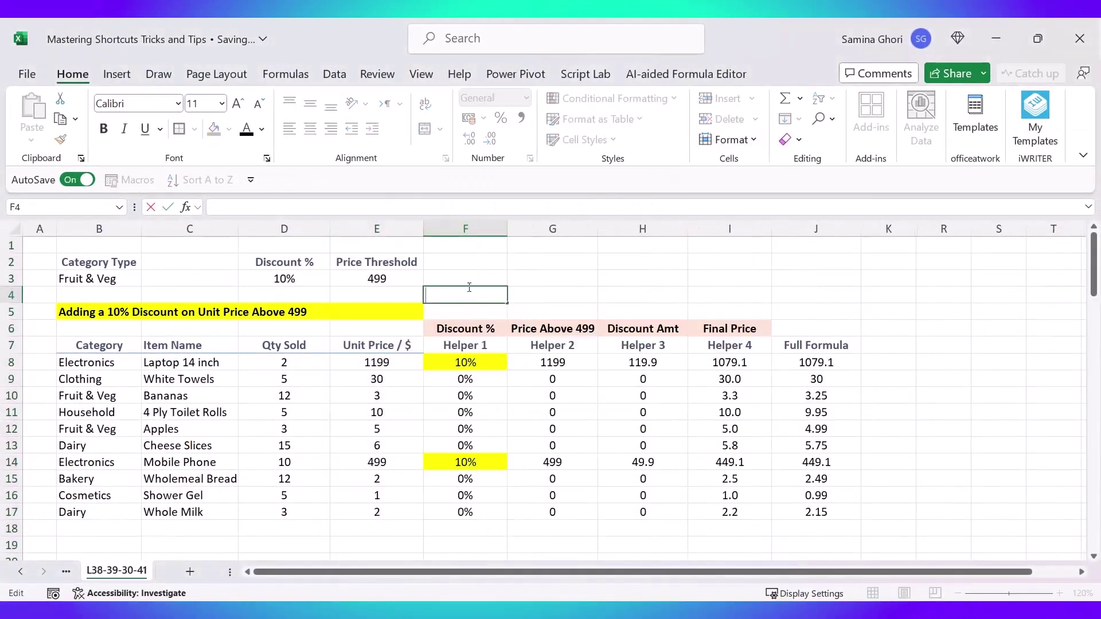
pyautogui.click(545, 245)
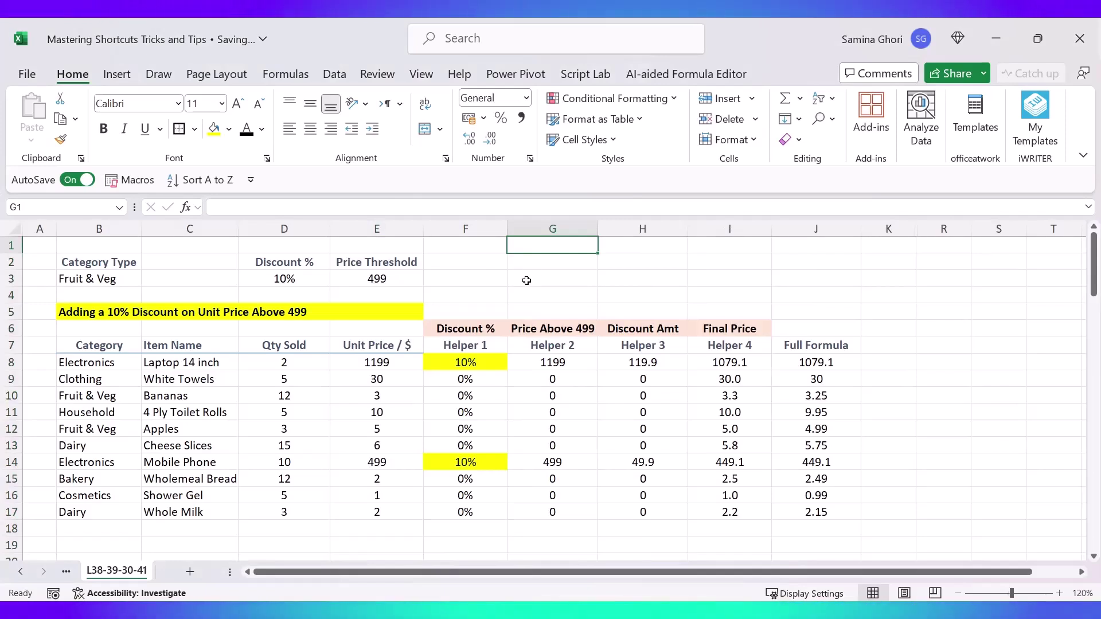
pyautogui.click(492, 366)
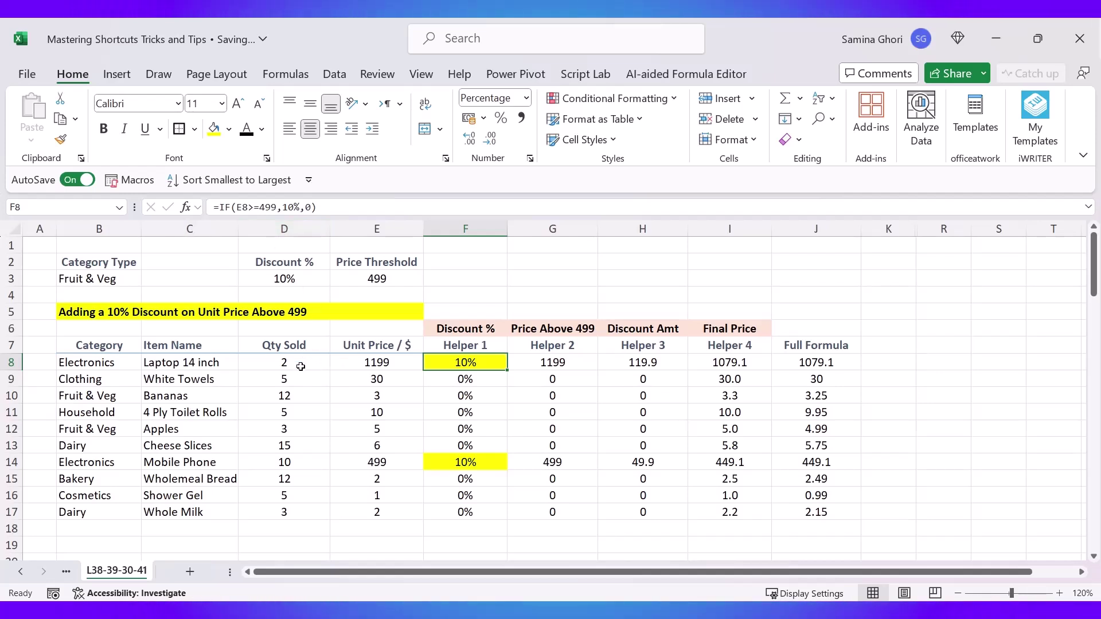
# Rewrite F8 as =IF(Unit_Price>=Price_Threshold,Discount,0) using the autocompleted names.
pyautogui.press('F2')
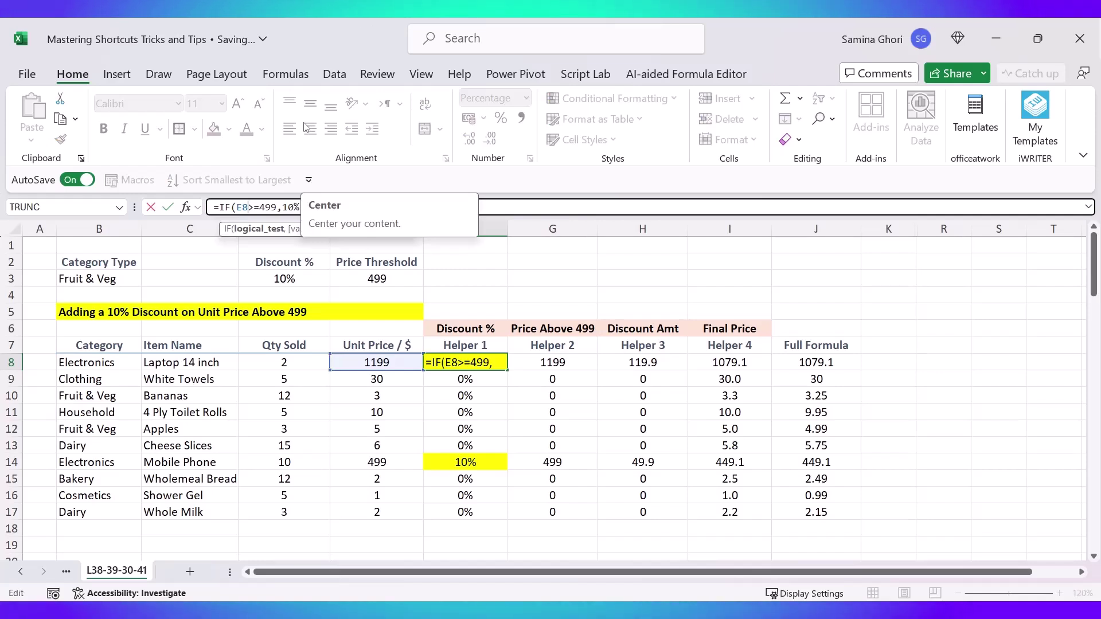
pyautogui.press('BackSpace')
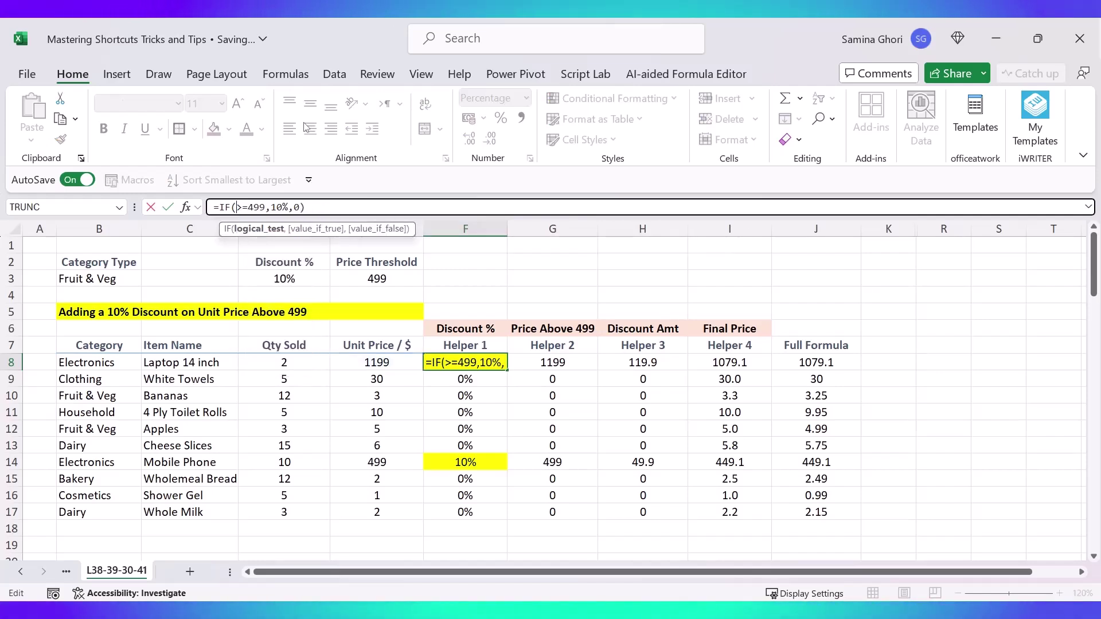
pyautogui.write('un')
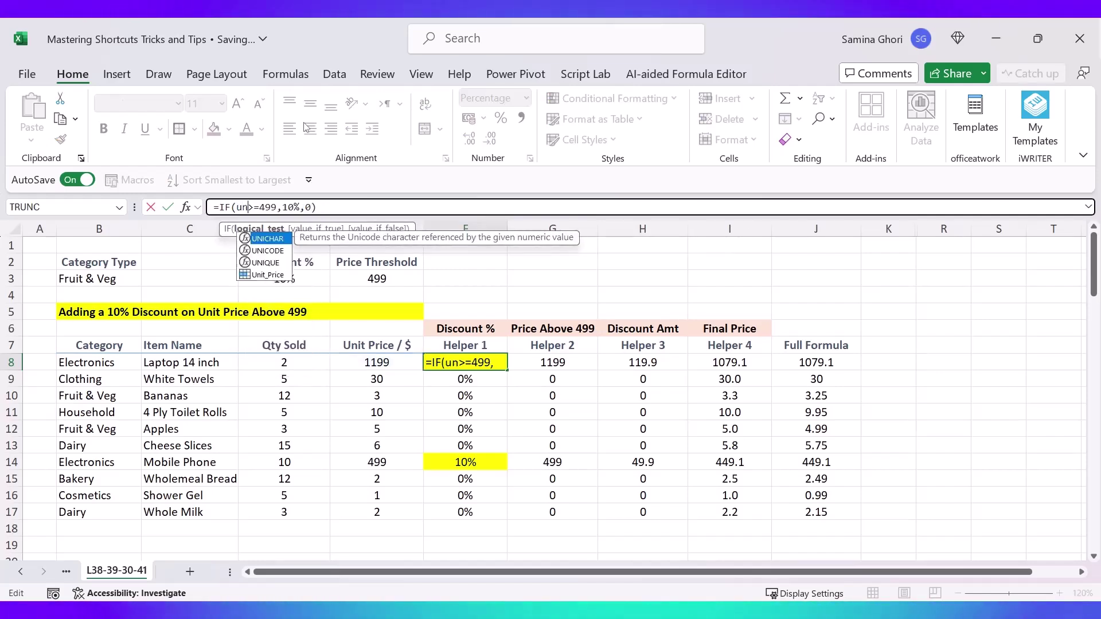
pyautogui.click(253, 275)
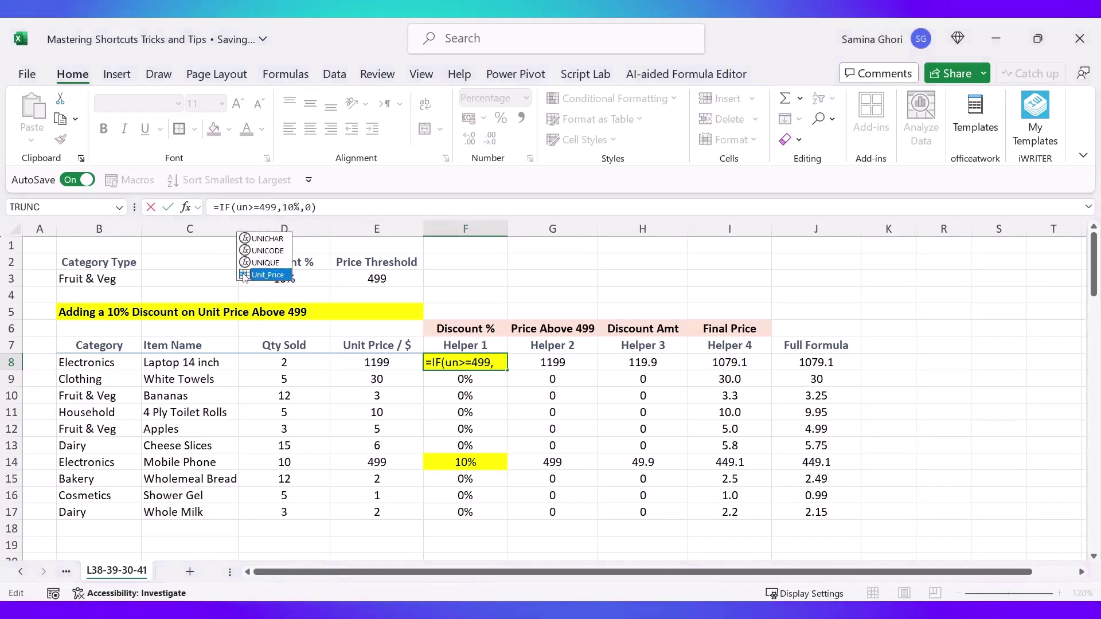
pyautogui.doubleClick(252, 275)
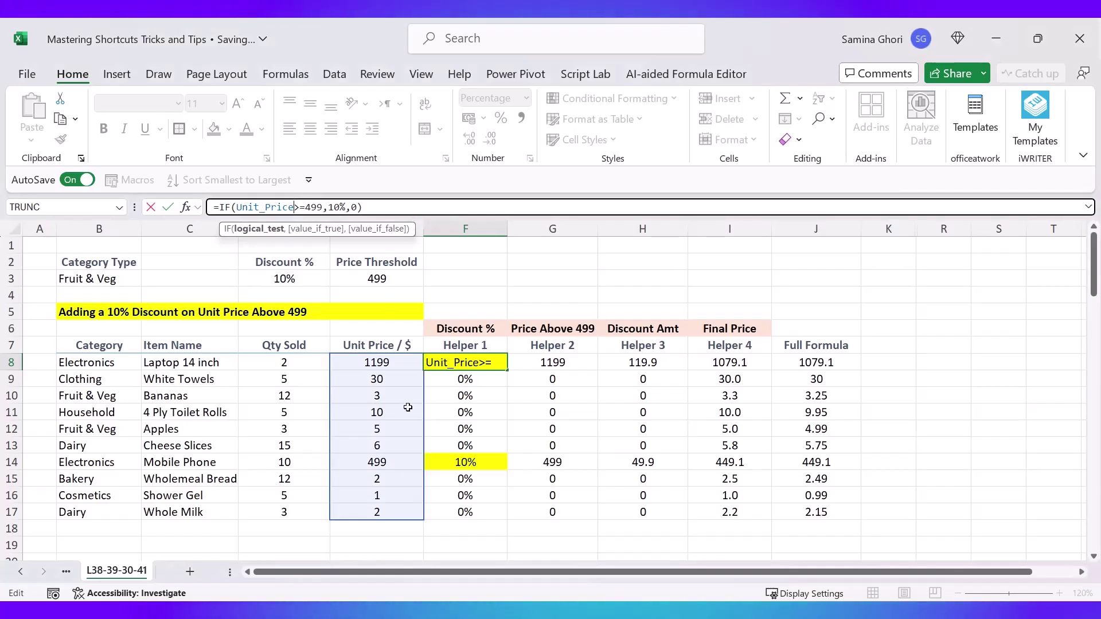
pyautogui.click(322, 205)
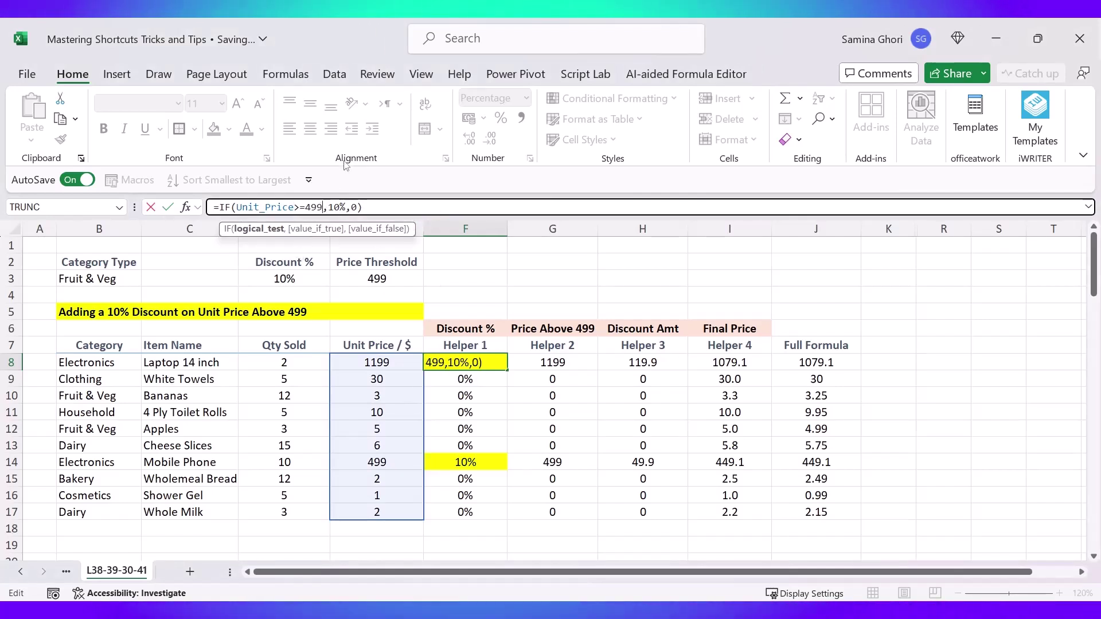
pyautogui.press('BackSpace')
pyautogui.press('BackSpace')
pyautogui.press('BackSpace')
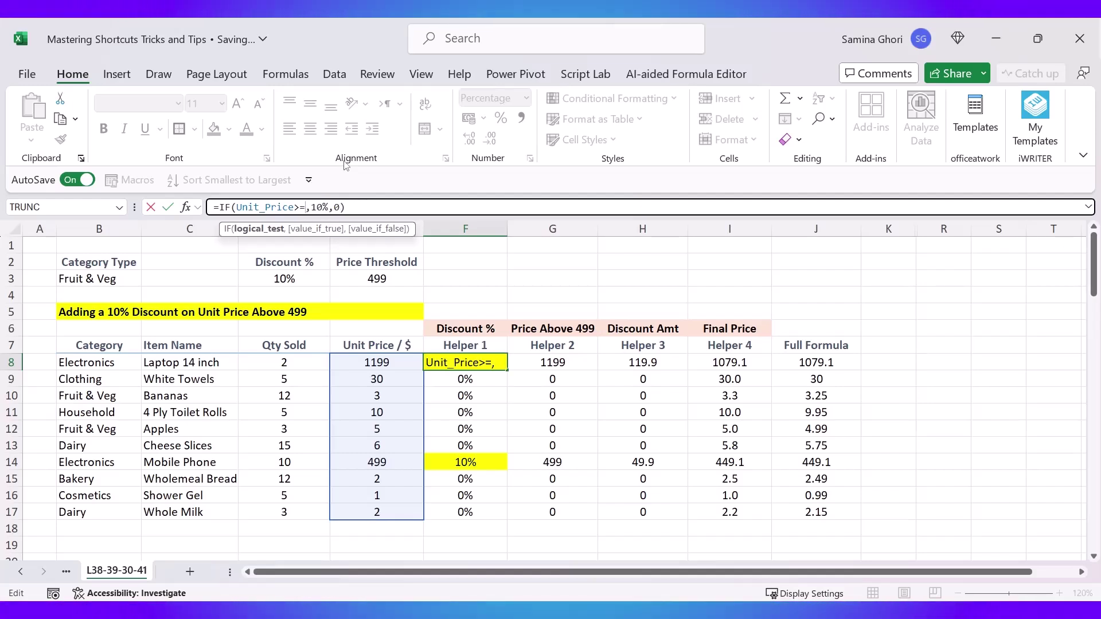
pyautogui.write('pri')
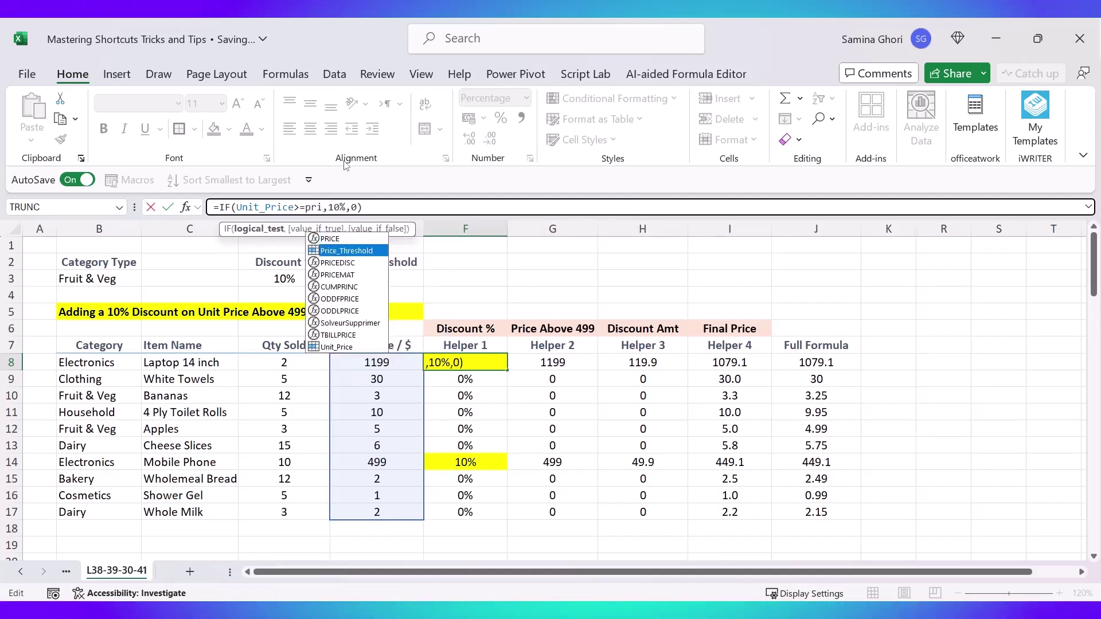
pyautogui.press('Tab')
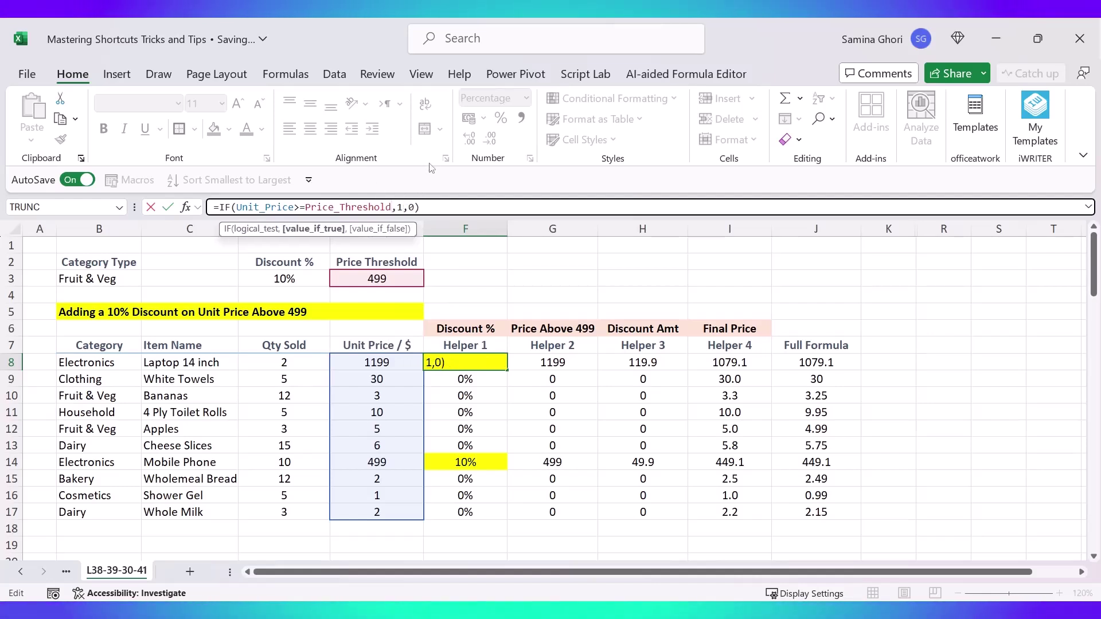
pyautogui.write('di')
pyautogui.press('Down')
pyautogui.press('Down')
pyautogui.press('Down')
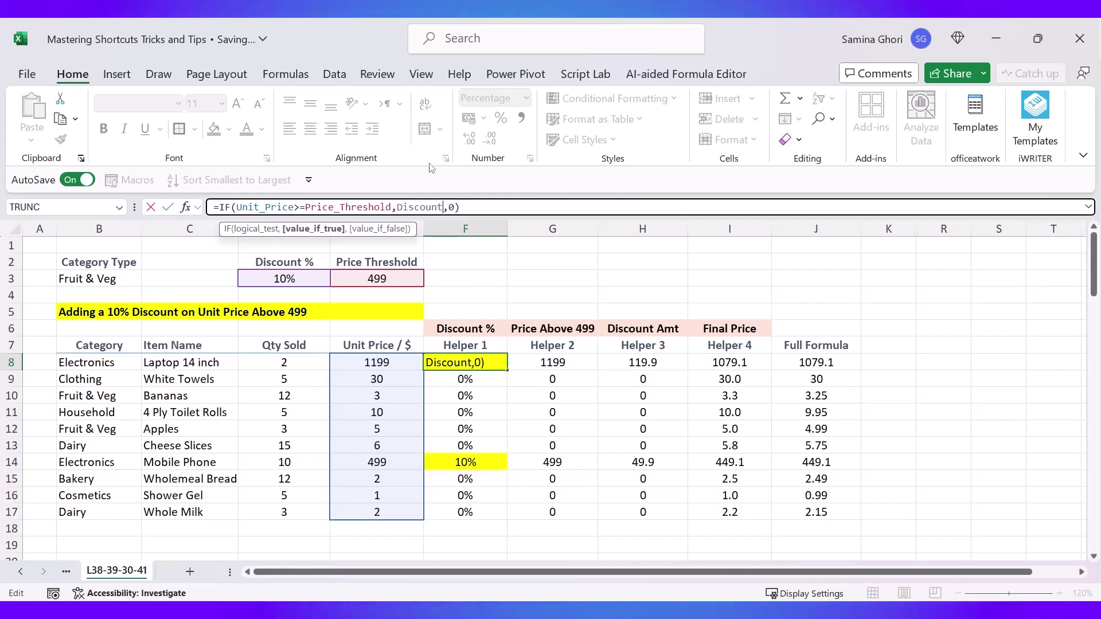
pyautogui.press('Return')
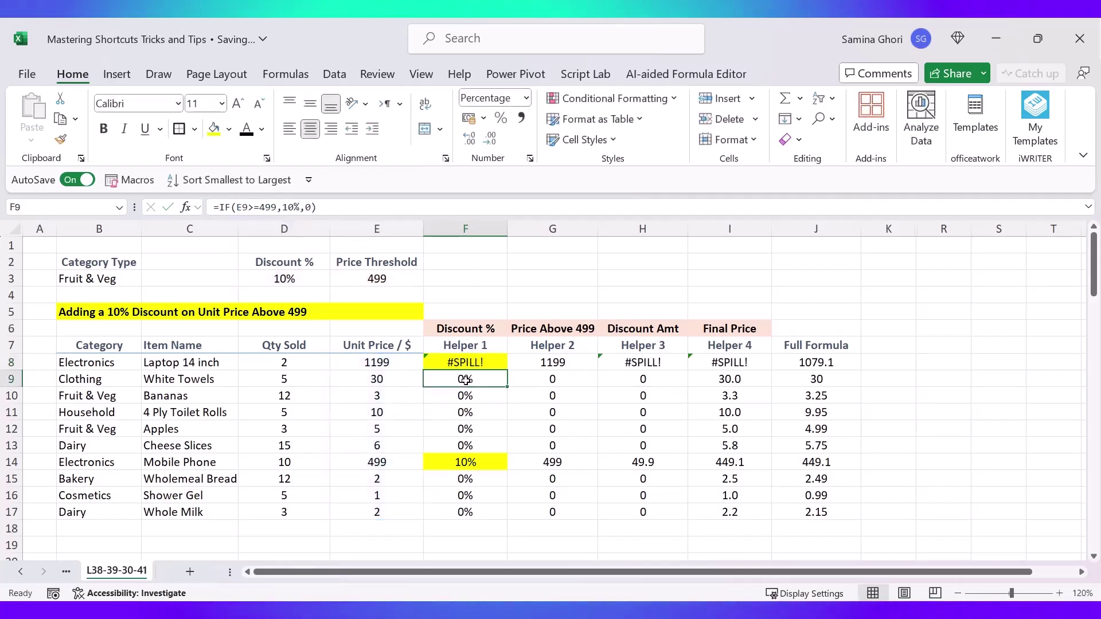
# Delete the old Helper 1 values in F9:F17 so F8 spills, then check the spilled values.
pyautogui.moveTo(476, 379); pyautogui.dragTo(456, 519)
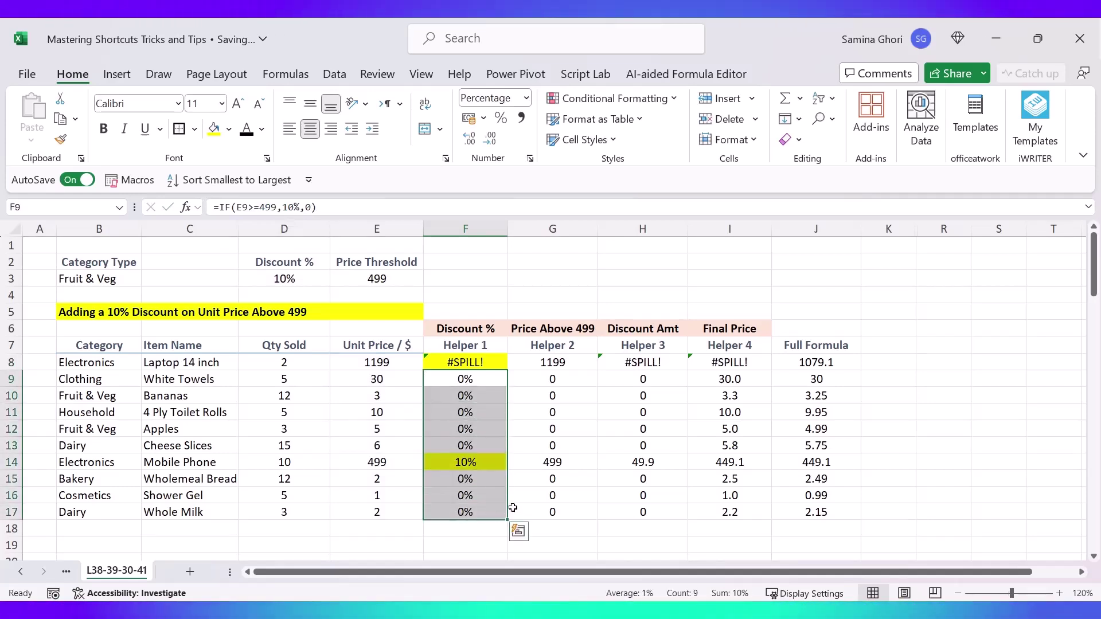
pyautogui.press('Delete')
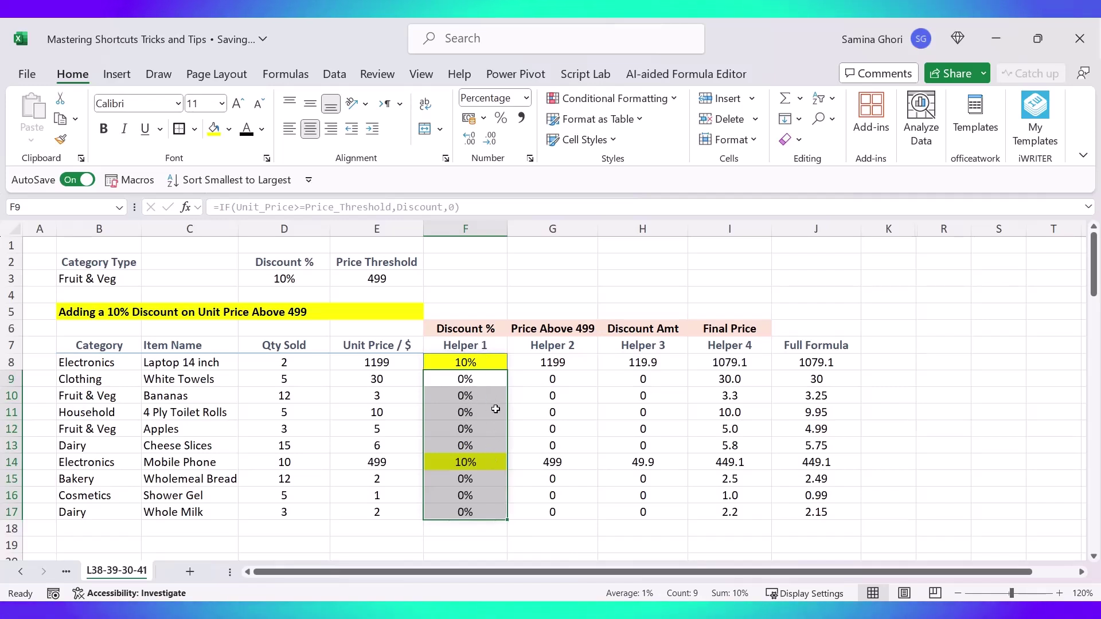
pyautogui.click(459, 526)
pyautogui.moveTo(465, 378); pyautogui.dragTo(468, 397)
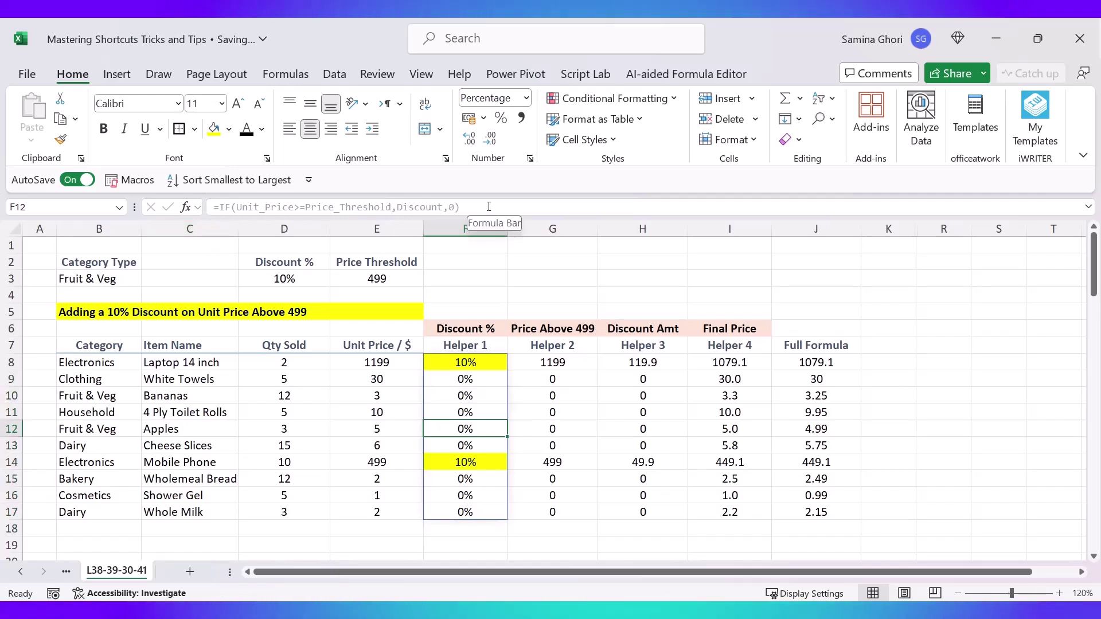
# In G8's formula, replace the E8 condition reference with Unit_Price.
pyautogui.doubleClick(511, 295)
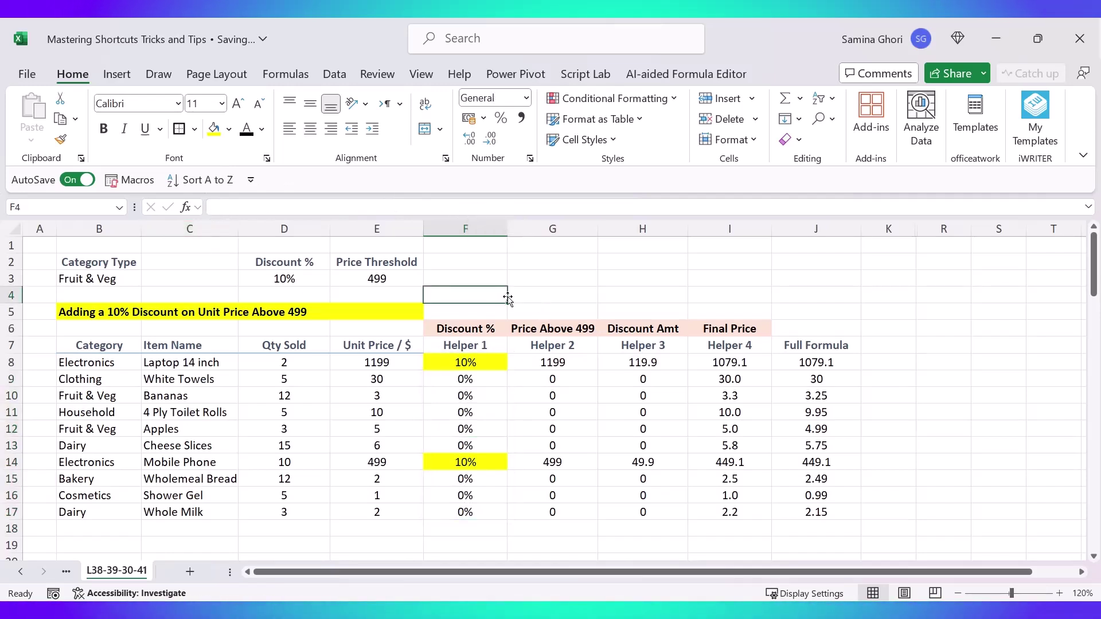
pyautogui.click(552, 363)
pyautogui.click(247, 207)
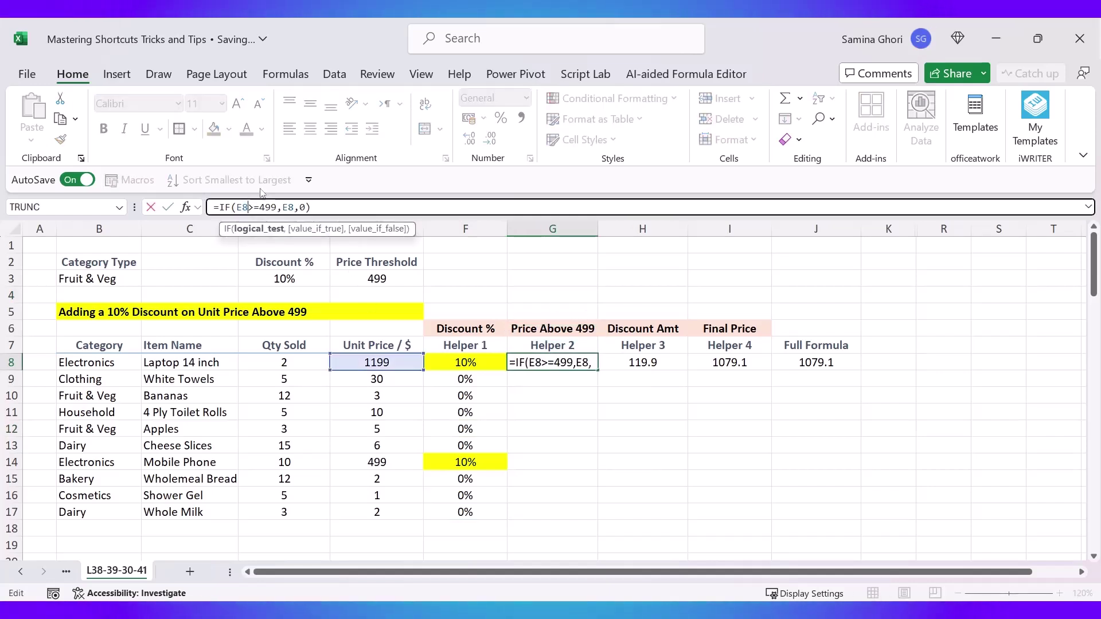
pyautogui.write('U')
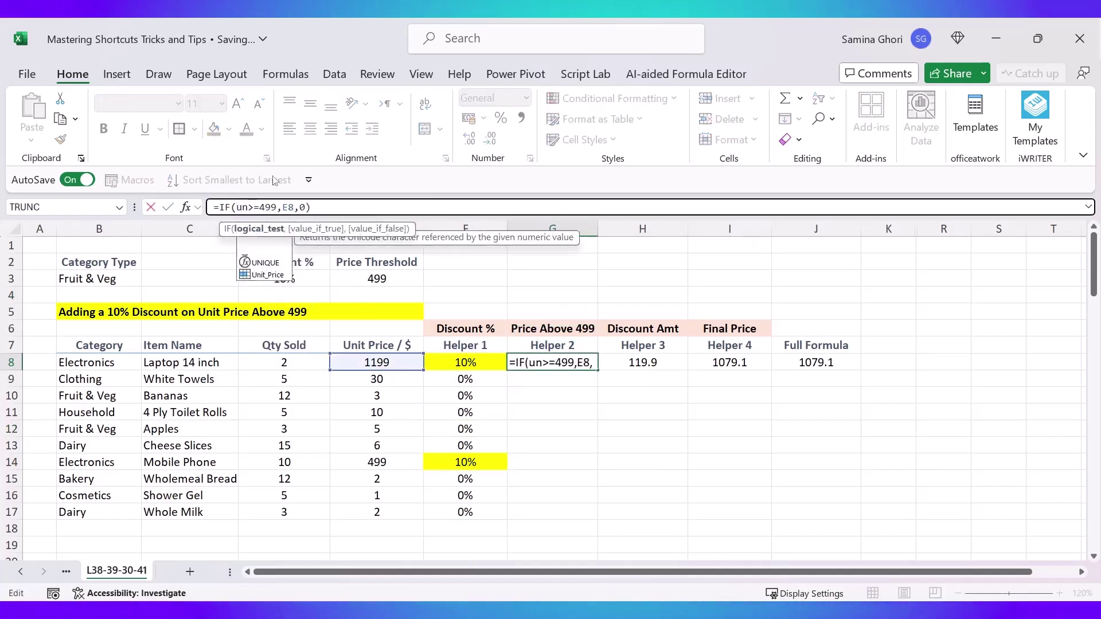
pyautogui.press('Down')
pyautogui.press('Down')
pyautogui.press('Down')
pyautogui.press('Tab')
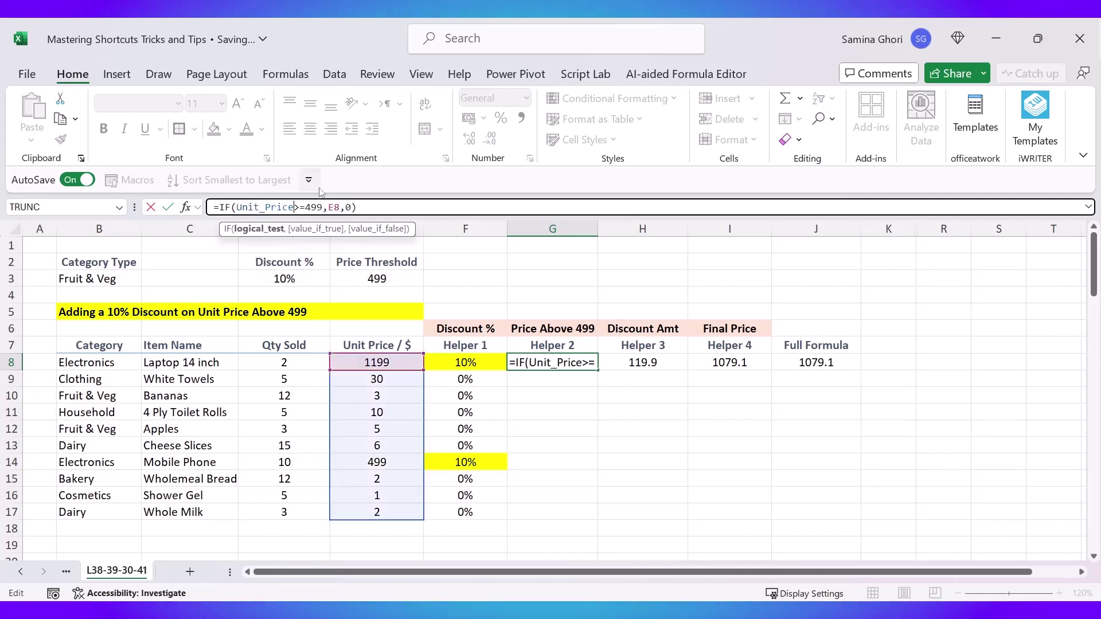
# Finish G8 as =IF(Unit_Price>=Price_Threshold,Unit_Price,0) and commit it.
pyautogui.click(323, 207)
pyautogui.press('BackSpace')
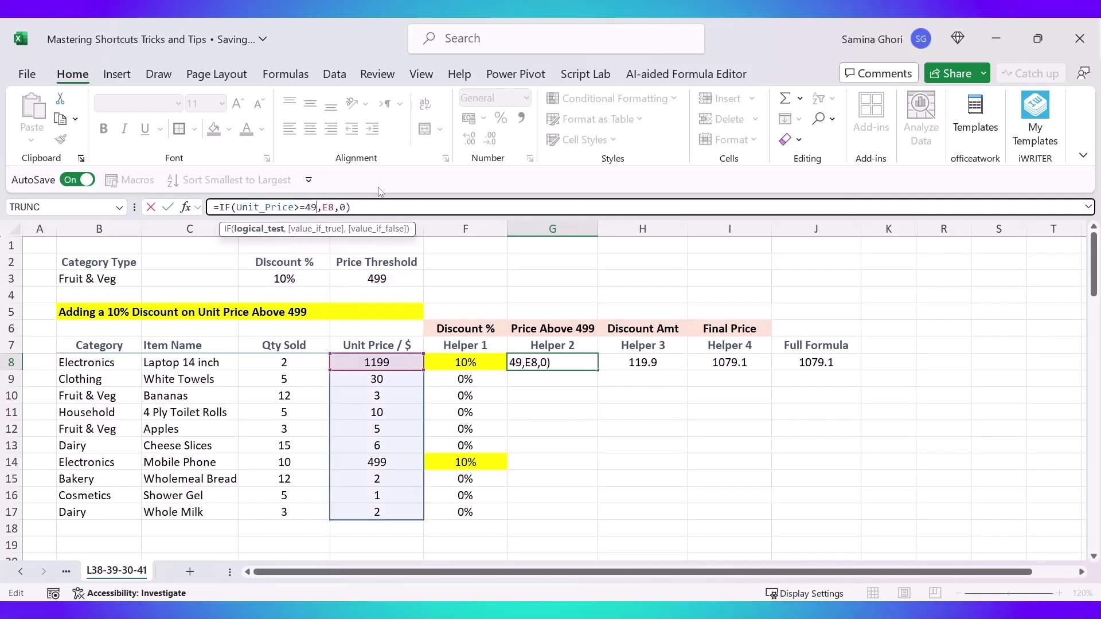
pyautogui.press('BackSpace')
pyautogui.write('pri')
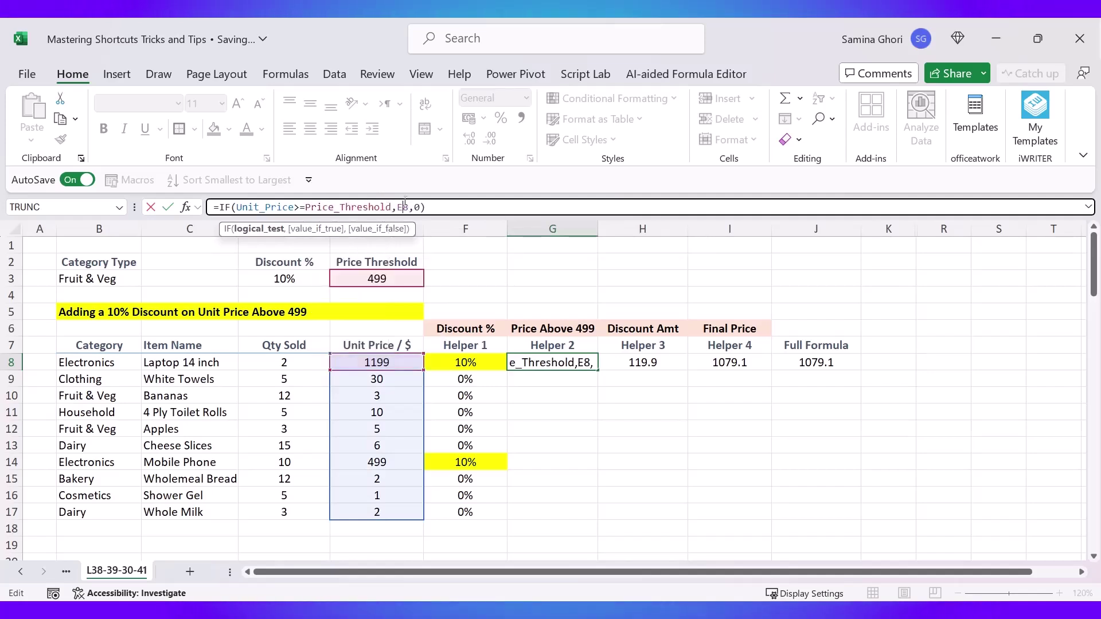
pyautogui.write('un')
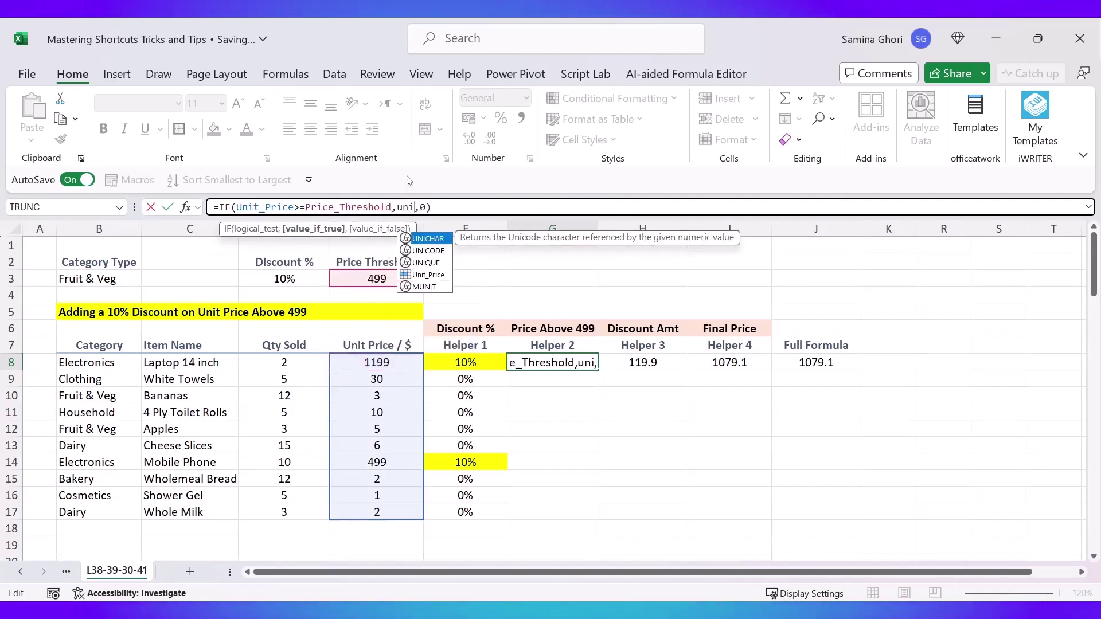
pyautogui.write('i')
pyautogui.press('Down')
pyautogui.press('Down')
pyautogui.press('Down')
pyautogui.press('Tab')
pyautogui.press('Return')
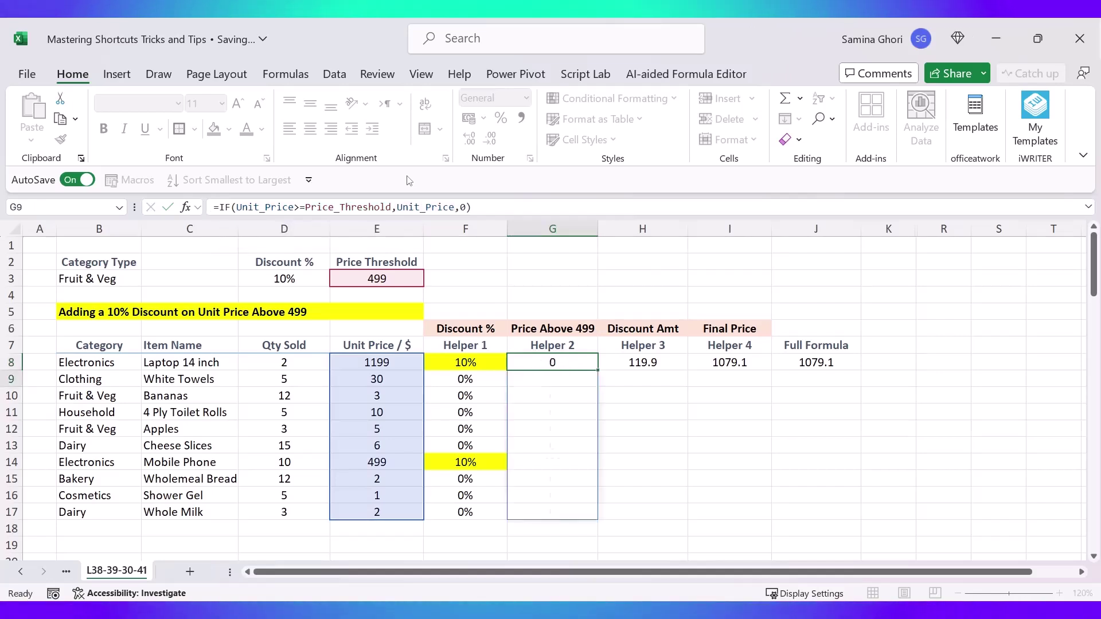
pyautogui.moveTo(659, 364); pyautogui.dragTo(659, 345)
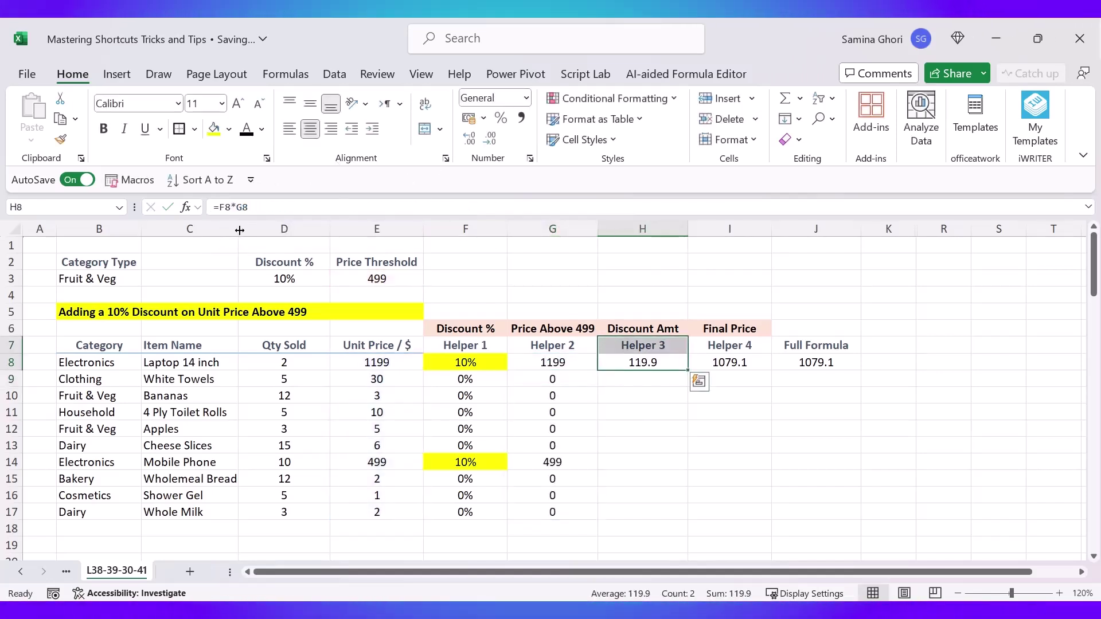
pyautogui.press('F2')
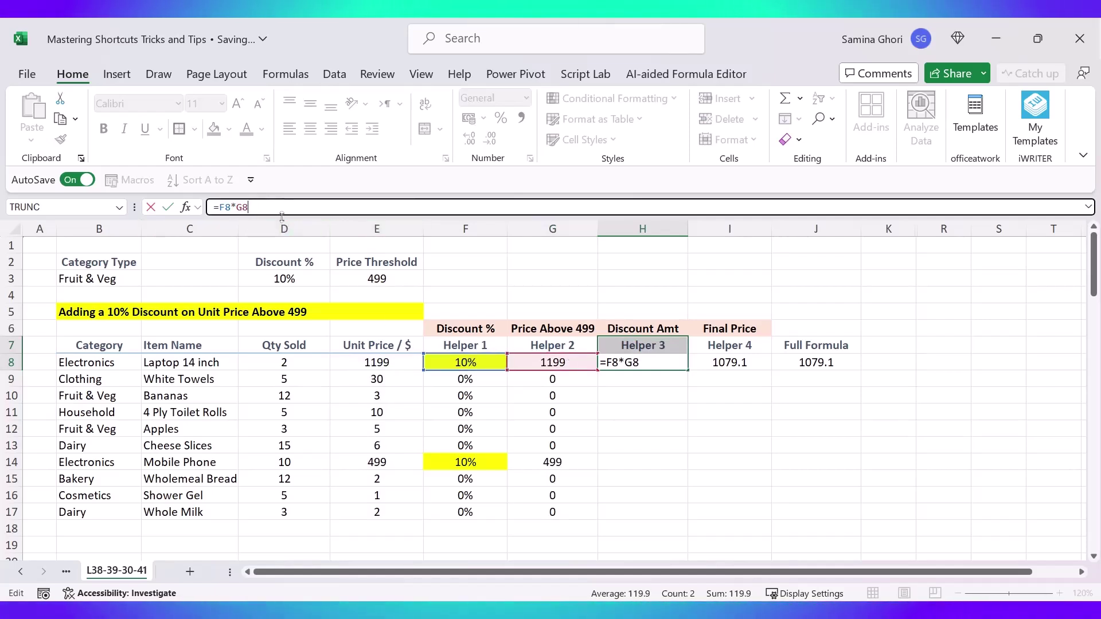
# Change H8 to =Discount*G8 and fill it down to H17.
pyautogui.doubleClick(224, 207)
pyautogui.write('d')
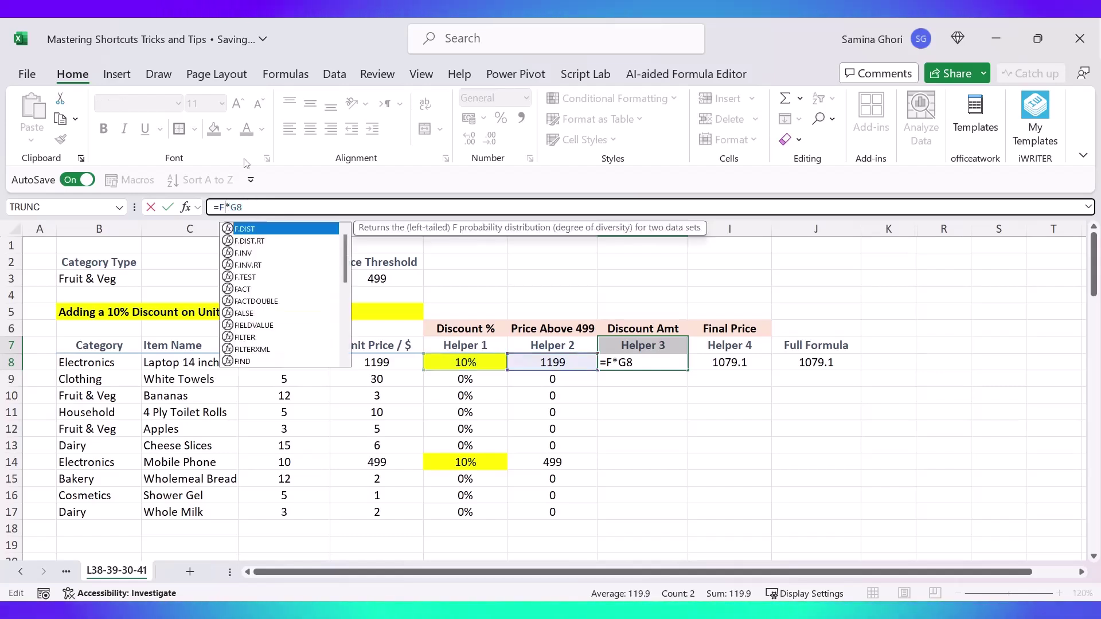
pyautogui.write('isc')
pyautogui.press('Tab')
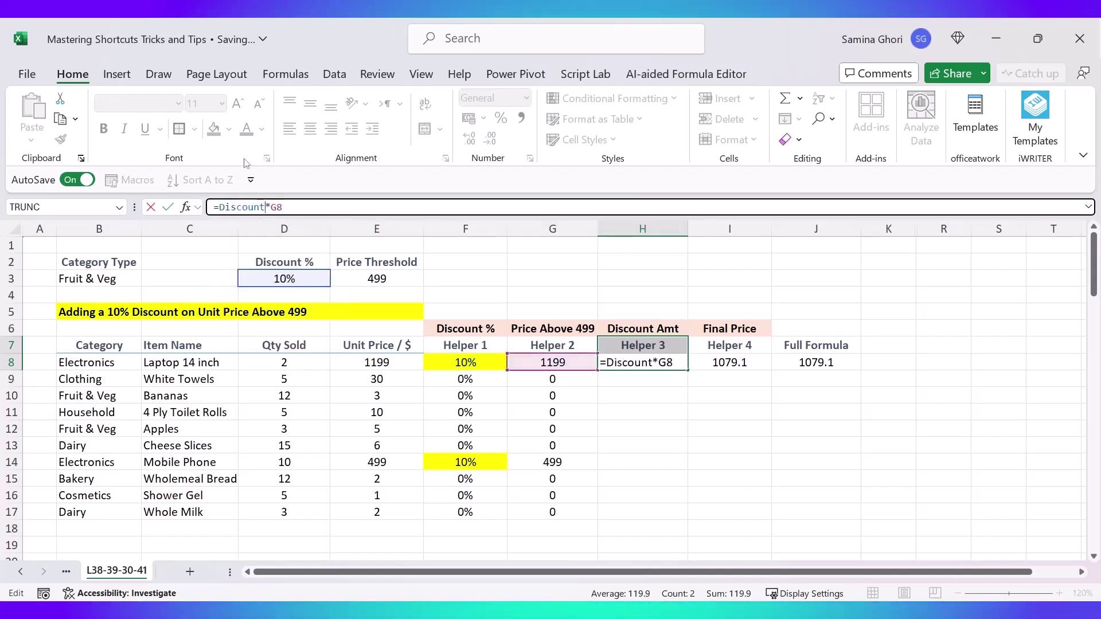
pyautogui.press('BackSpace')
pyautogui.press('BackSpace')
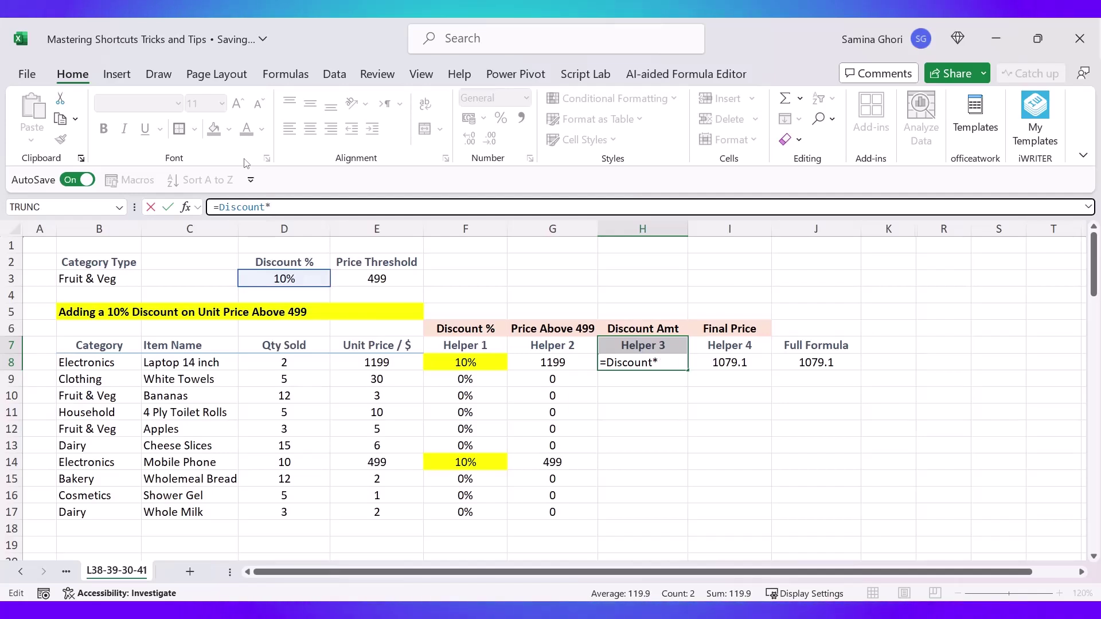
pyautogui.click(563, 364)
pyautogui.press('Return')
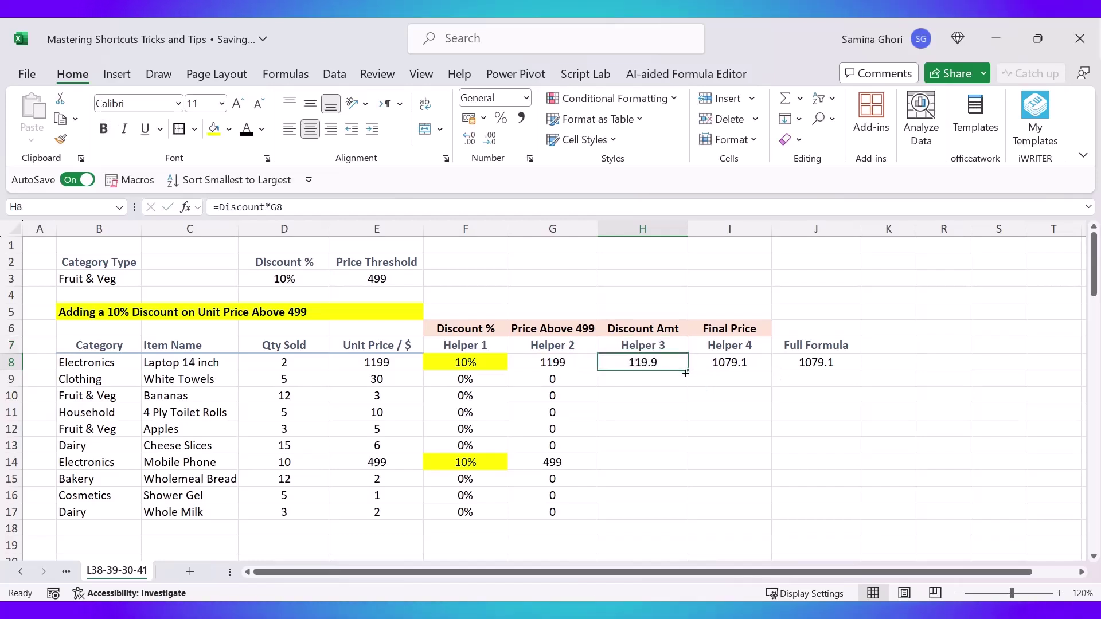
pyautogui.moveTo(671, 519); pyautogui.dragTo(670, 520)
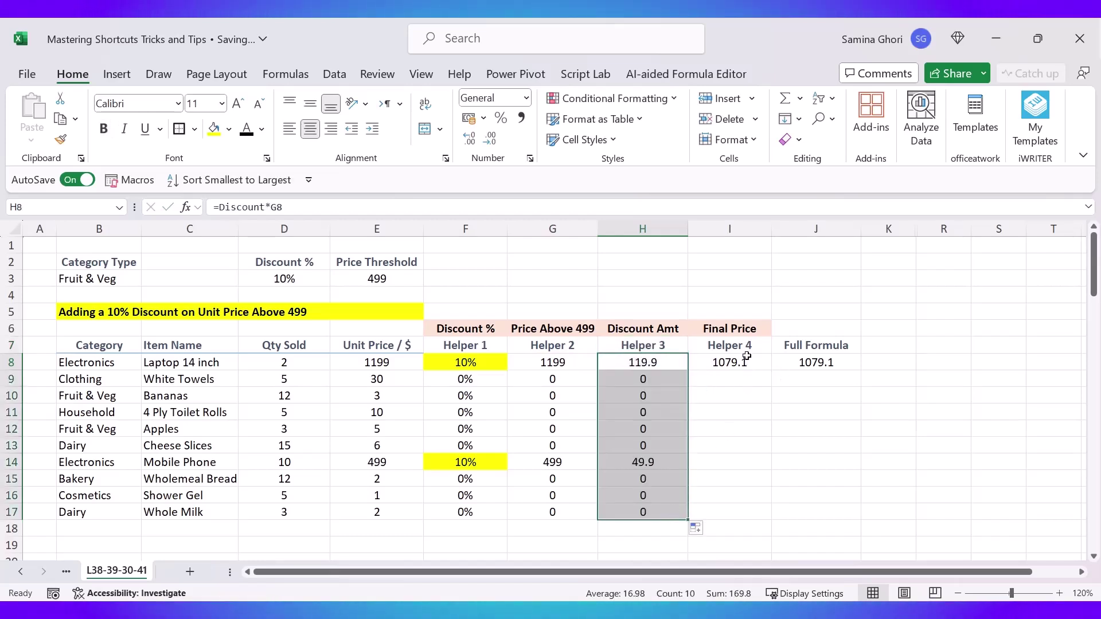
pyautogui.click(744, 365)
pyautogui.click(297, 200)
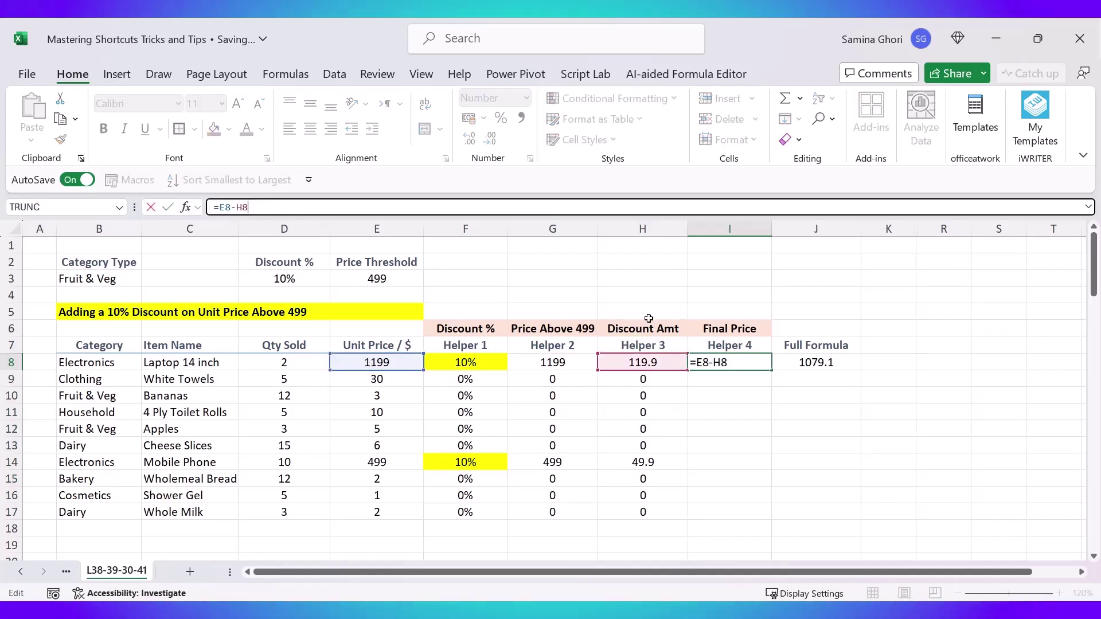
pyautogui.click(752, 430)
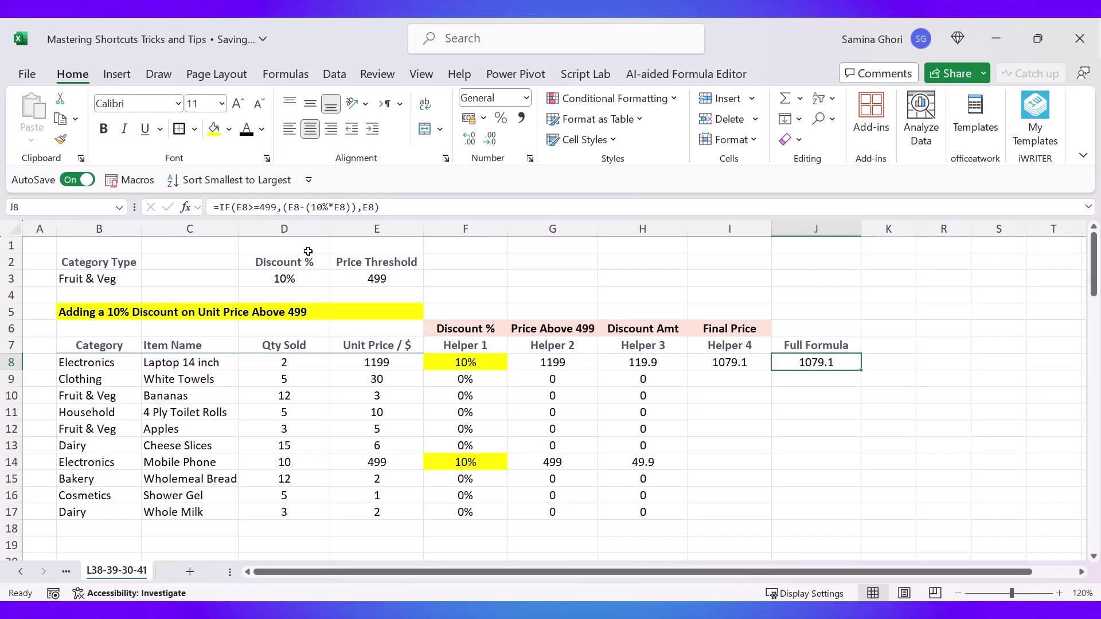
# Change the J8 IF condition to Unit_Price>=Price_Threshold.
pyautogui.click(249, 210)
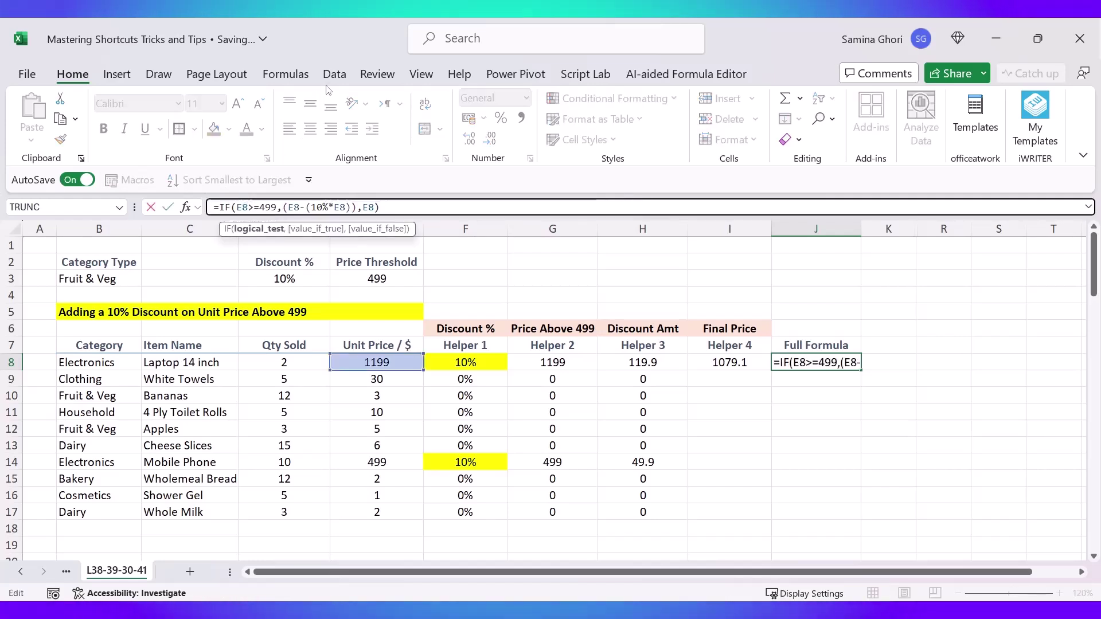
pyautogui.press('Delete')
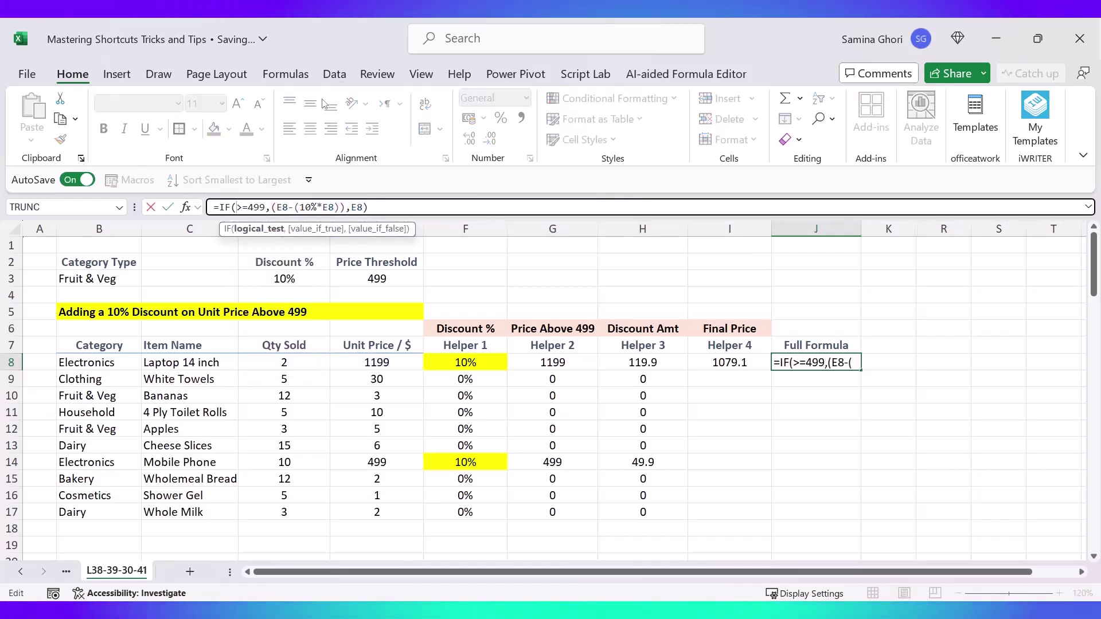
pyautogui.write('uni')
pyautogui.press('Down')
pyautogui.press('Down')
pyautogui.press('Down')
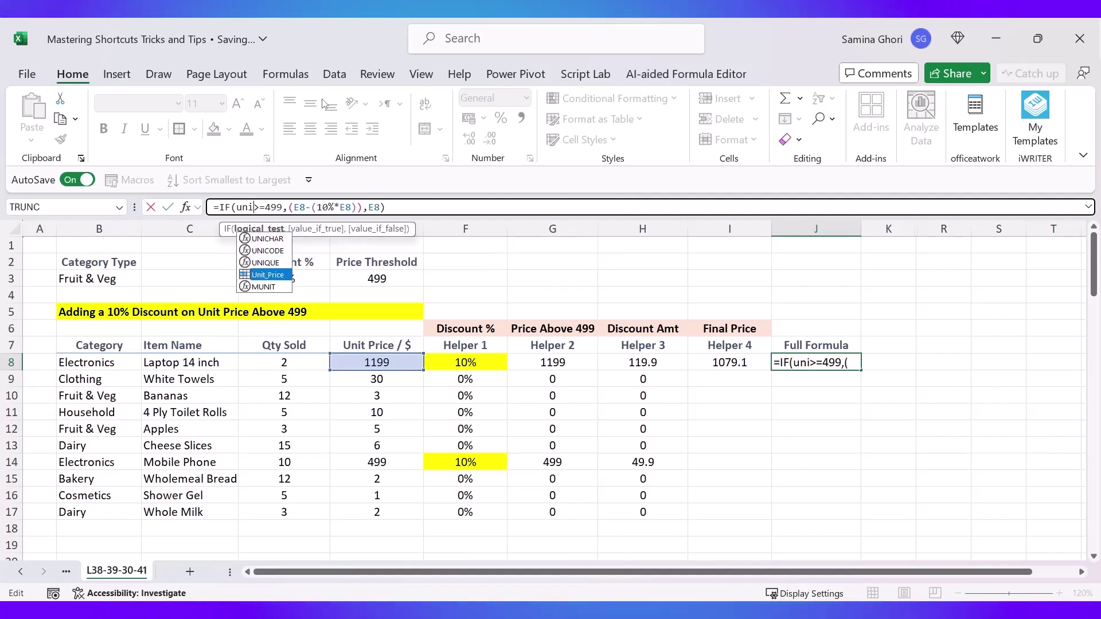
pyautogui.press('Tab')
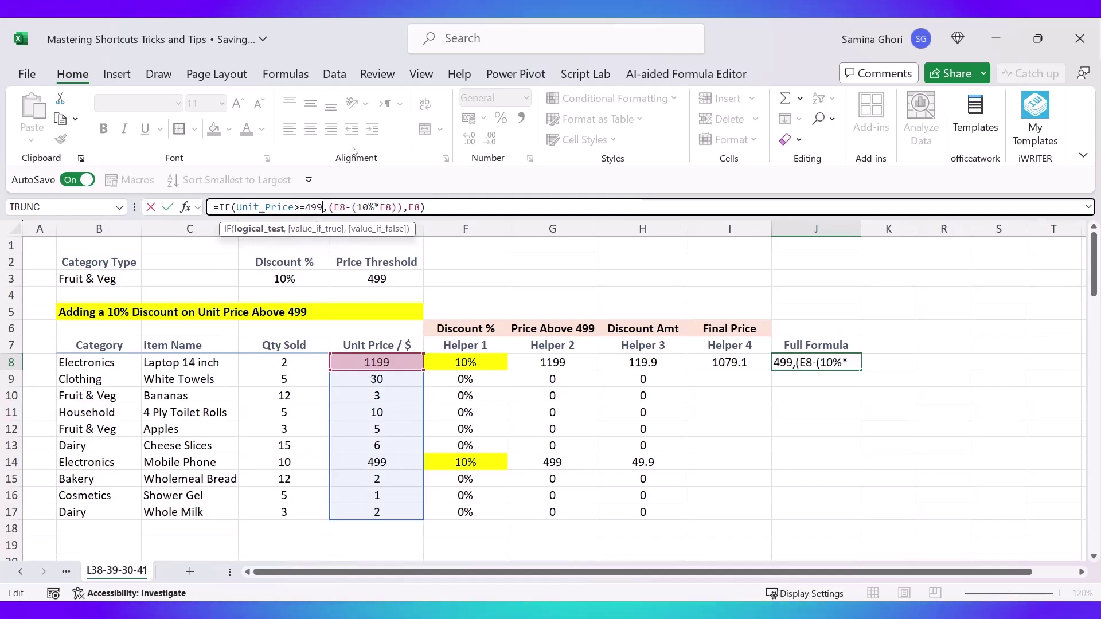
pyautogui.press('BackSpace')
pyautogui.press('BackSpace')
pyautogui.press('BackSpace')
pyautogui.write('pri')
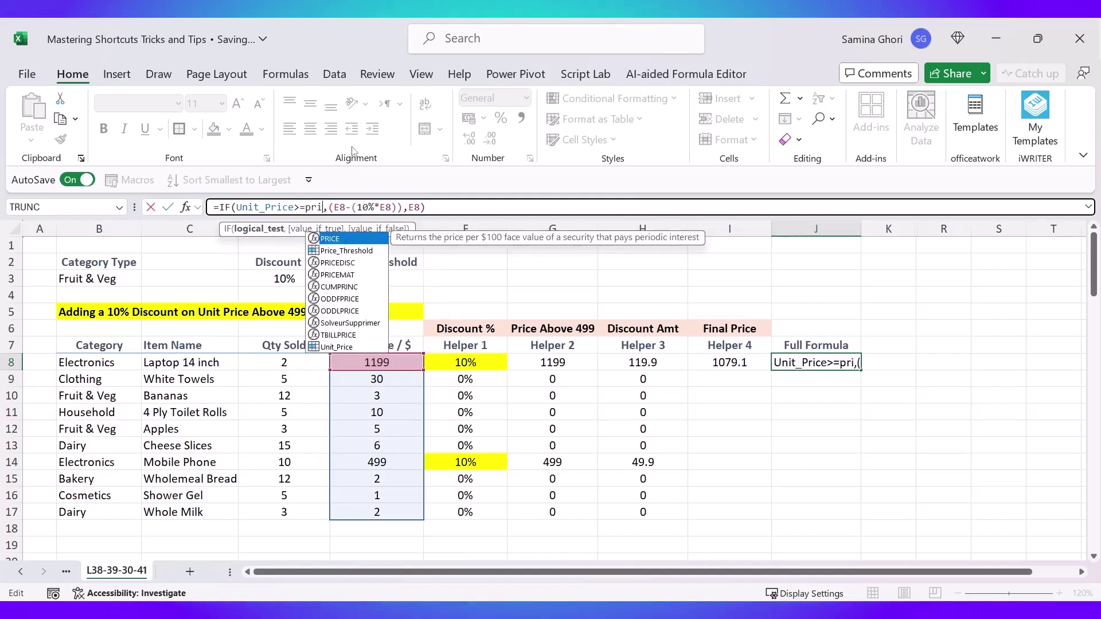
pyautogui.press('Down')
pyautogui.press('Tab')
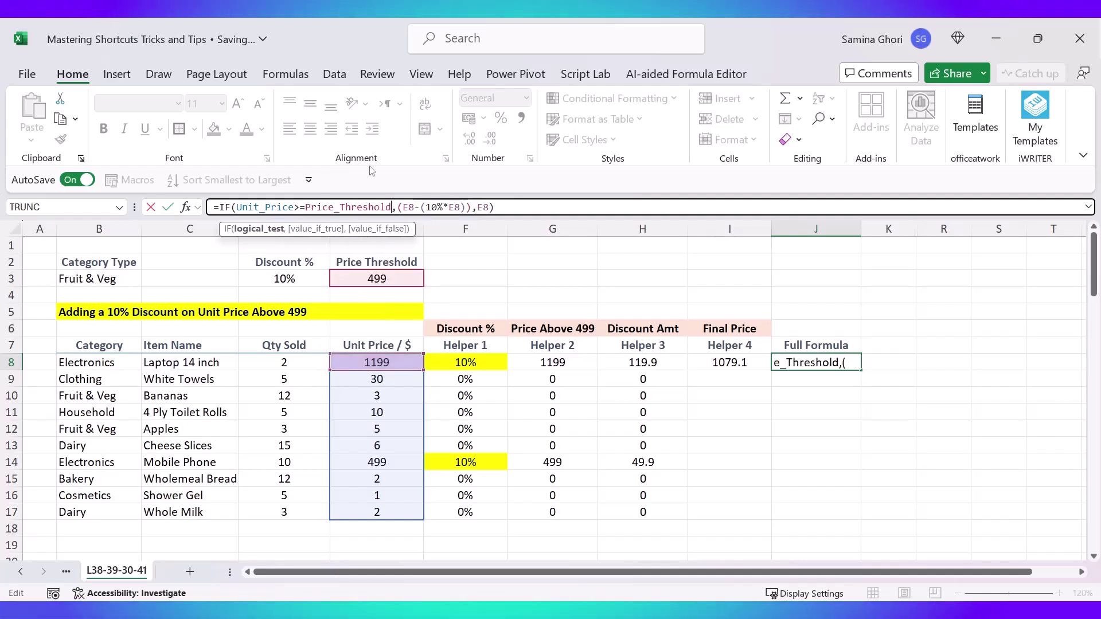
# Replace the remaining E8 references with Unit_Price in the discount calculation and false result.
pyautogui.doubleClick(408, 207)
pyautogui.write('u')
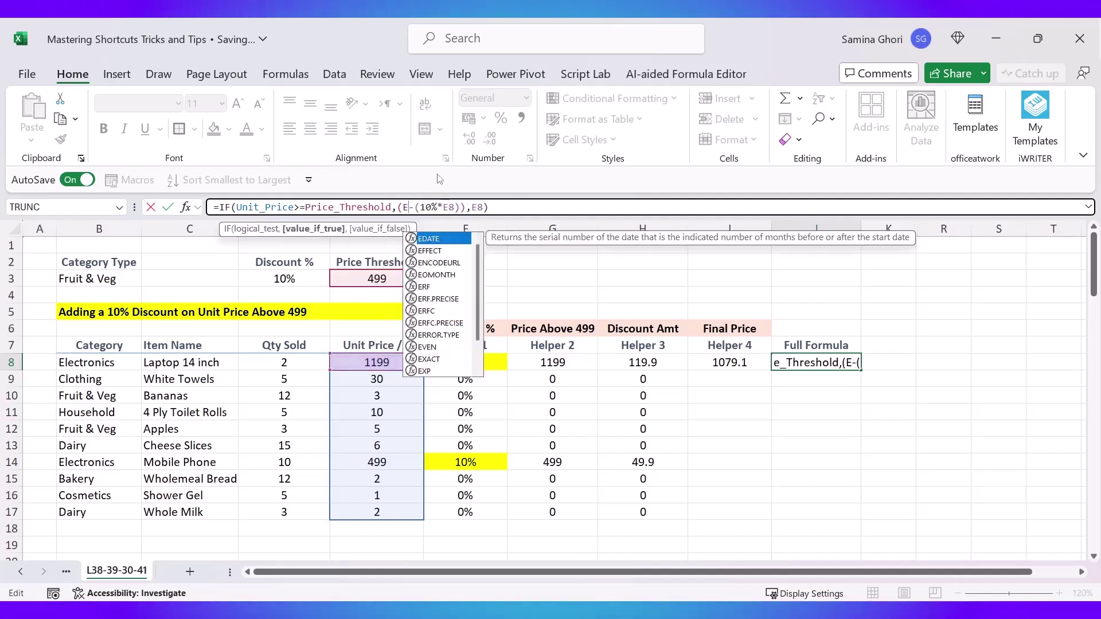
pyautogui.press('Down')
pyautogui.press('Down')
pyautogui.press('Down')
pyautogui.press('Tab')
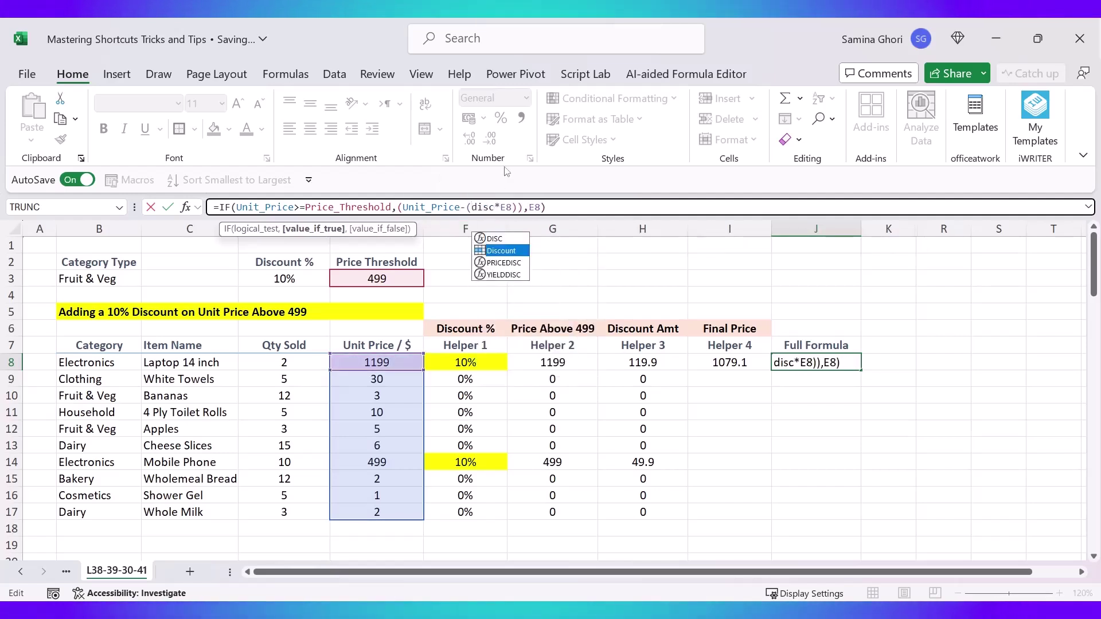
pyautogui.doubleClick(531, 207)
pyautogui.write('uni')
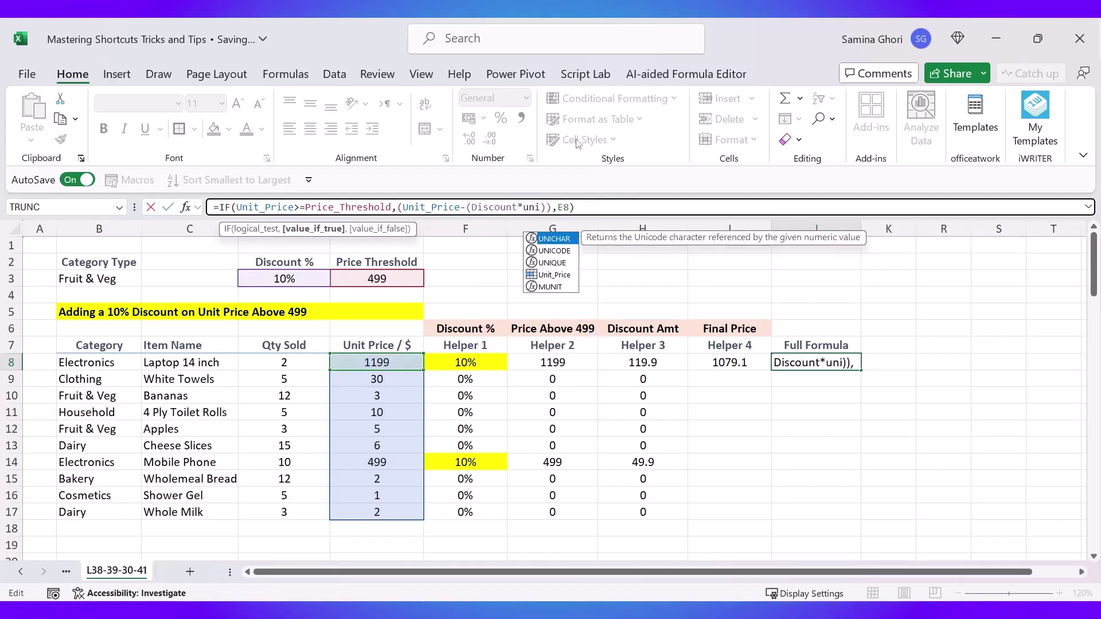
pyautogui.press('Down')
pyautogui.press('Down')
pyautogui.press('Down')
pyautogui.press('Tab')
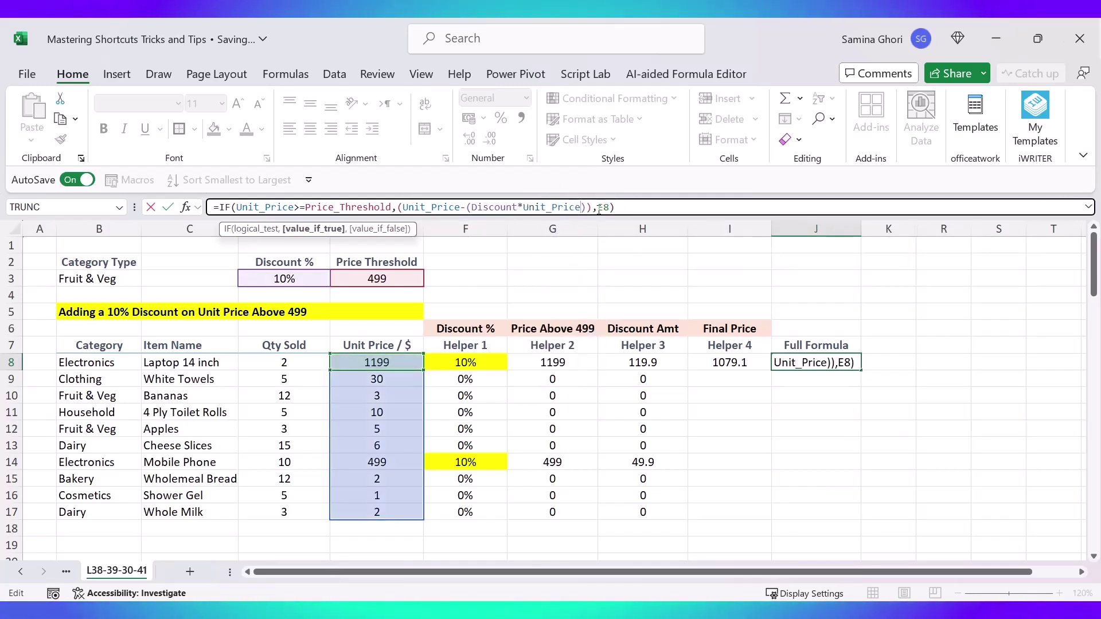
pyautogui.press('BackSpace')
pyautogui.press('BackSpace')
pyautogui.write('uni')
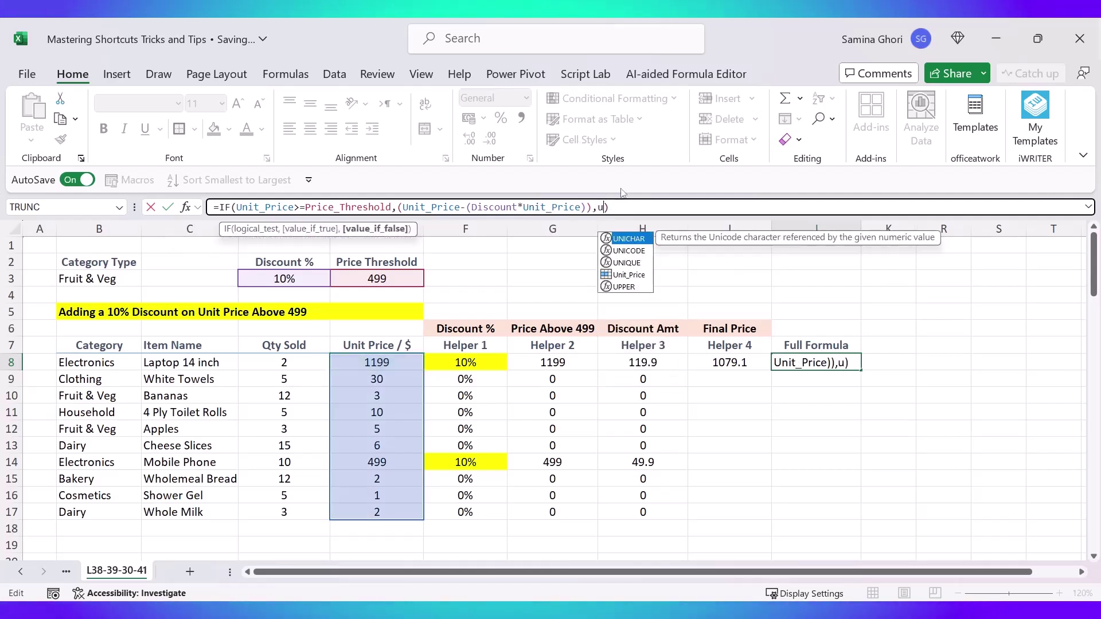
pyautogui.press('Down')
pyautogui.press('Tab')
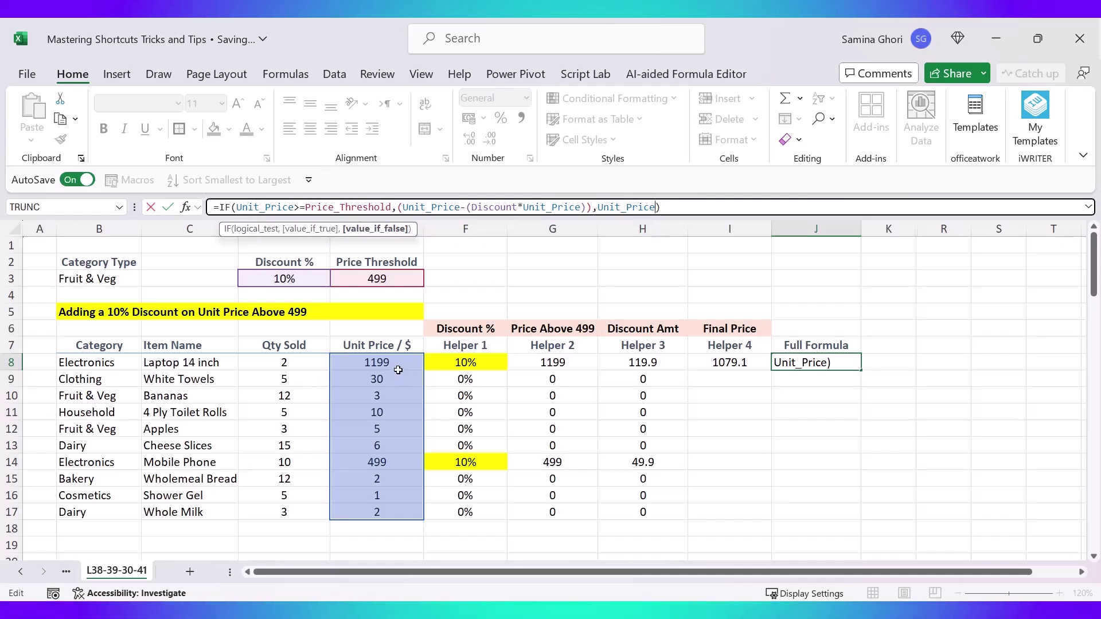
# Commit the J8 Full Formula and review its results in J8:J17.
pyautogui.press('Return')
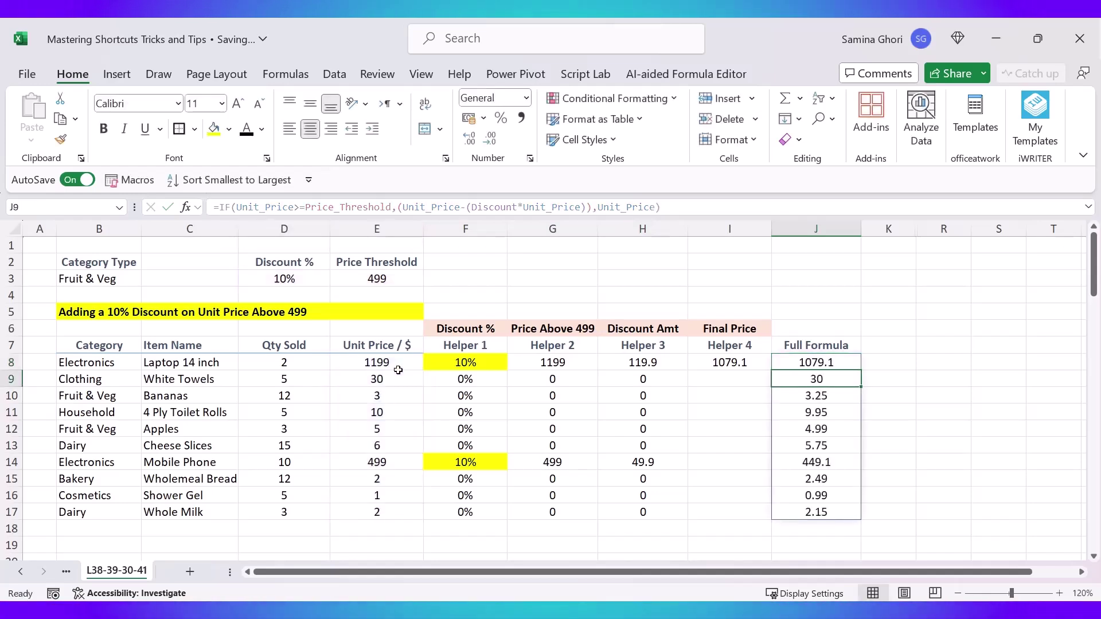
pyautogui.moveTo(834, 362); pyautogui.dragTo(820, 510)
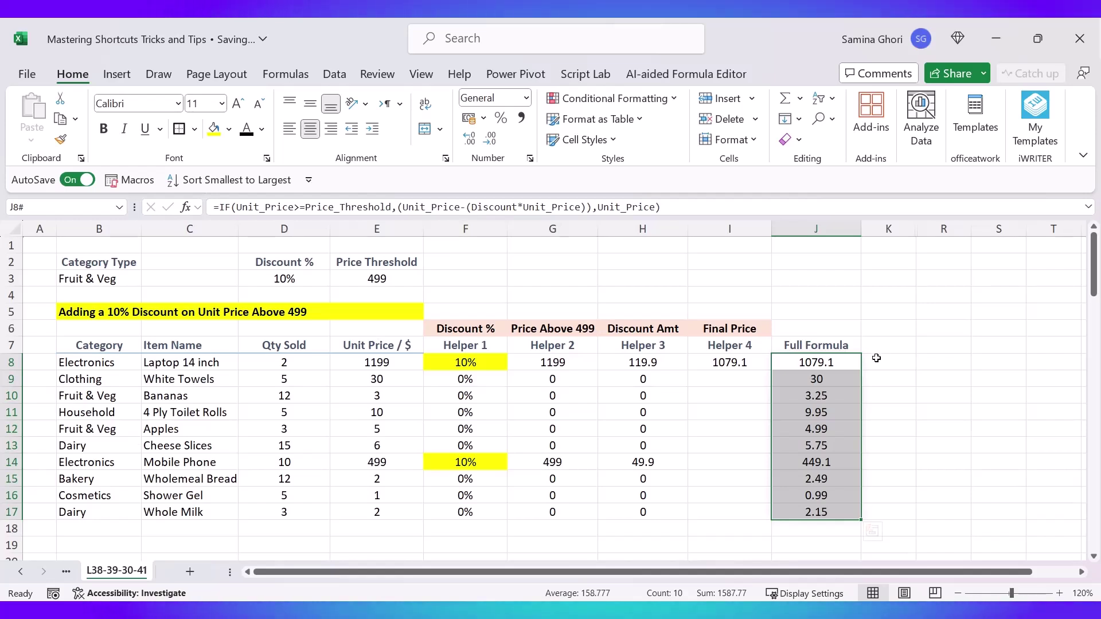
pyautogui.click(934, 345)
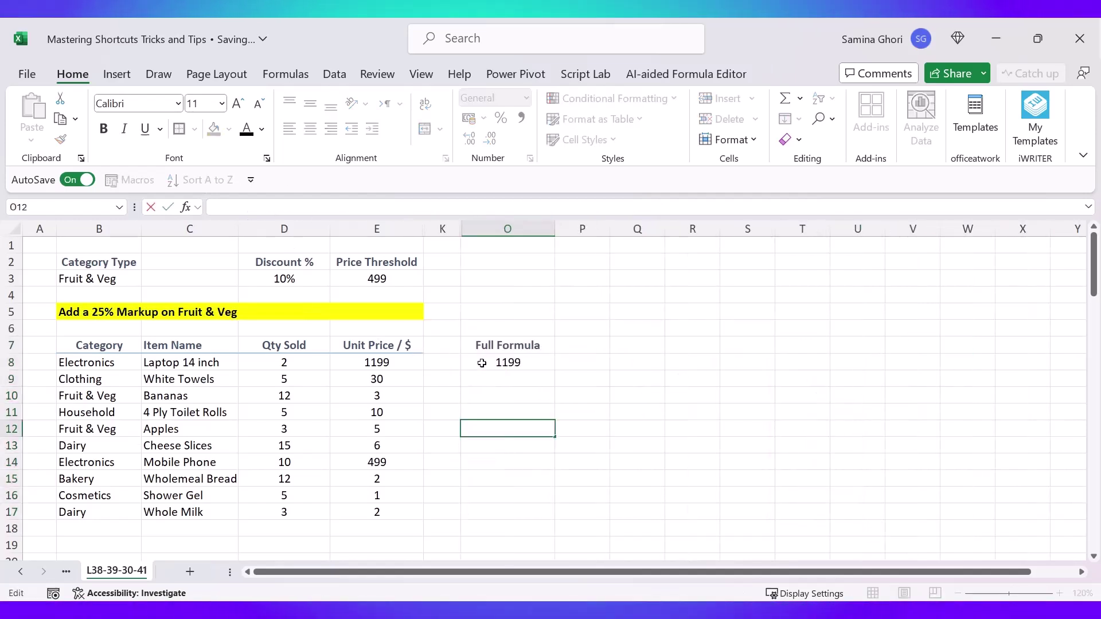
pyautogui.click(70, 318)
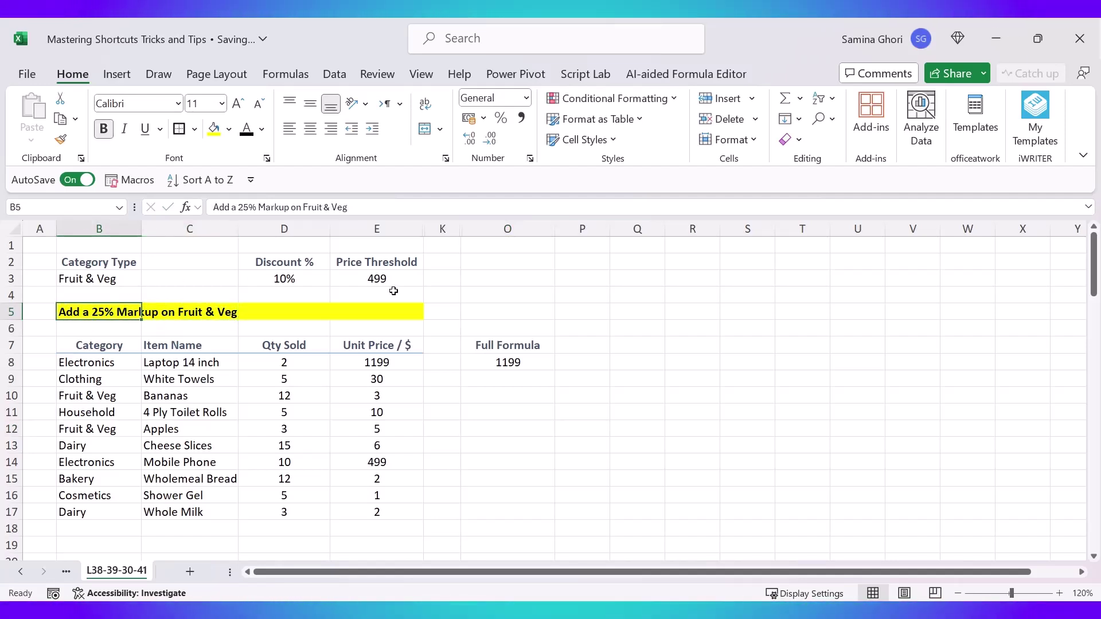
pyautogui.click(289, 280)
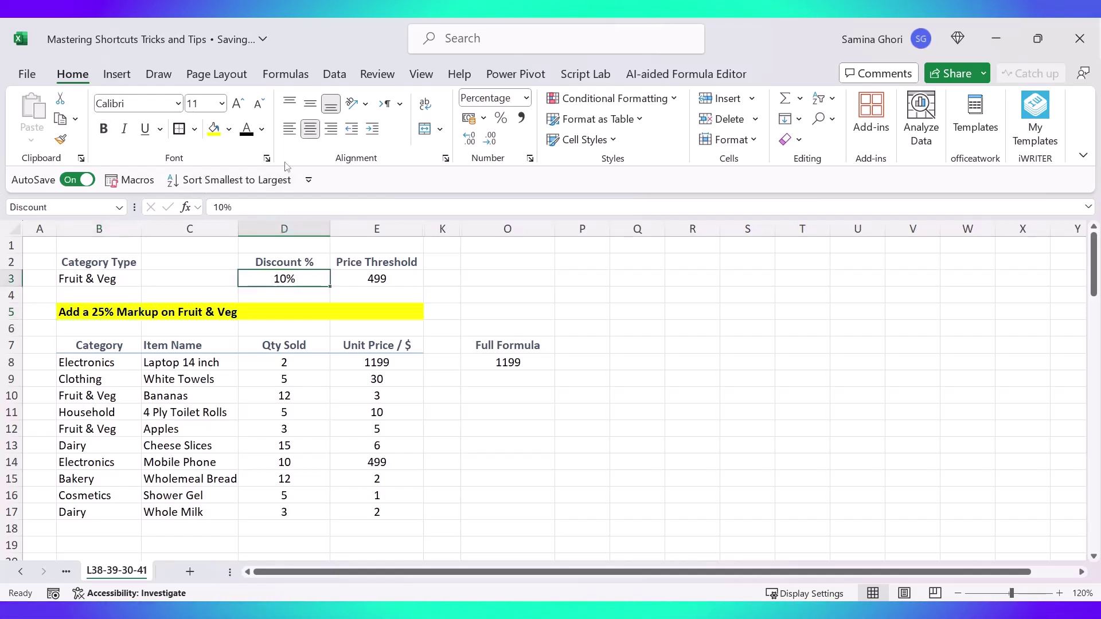
pyautogui.write('25')
pyautogui.press('Return')
pyautogui.press('Up')
pyautogui.press('Right')
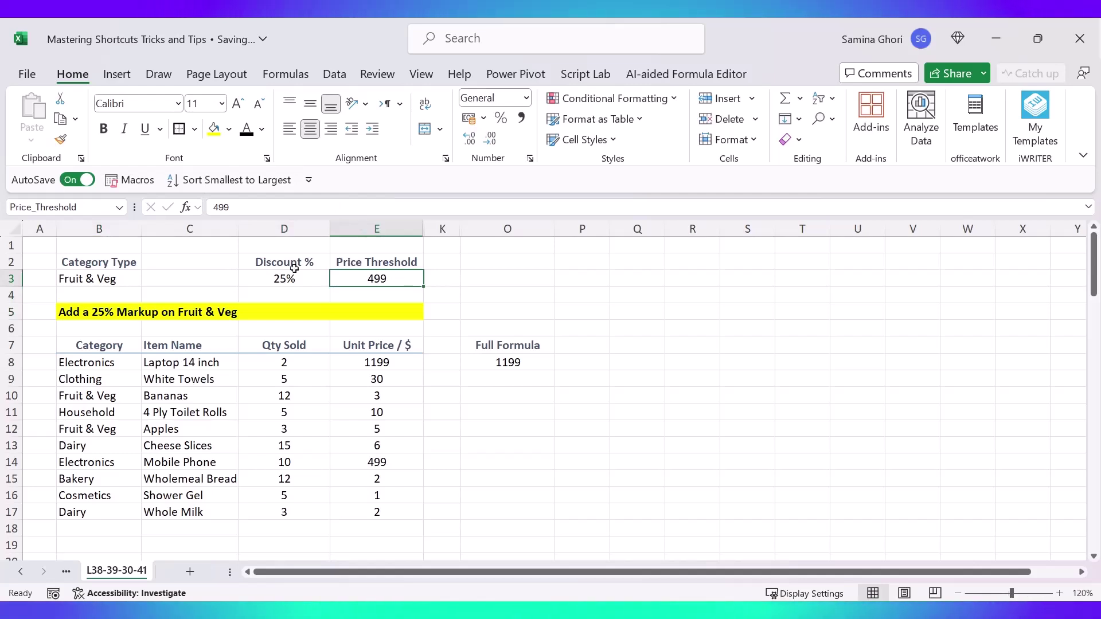
pyautogui.click(100, 283)
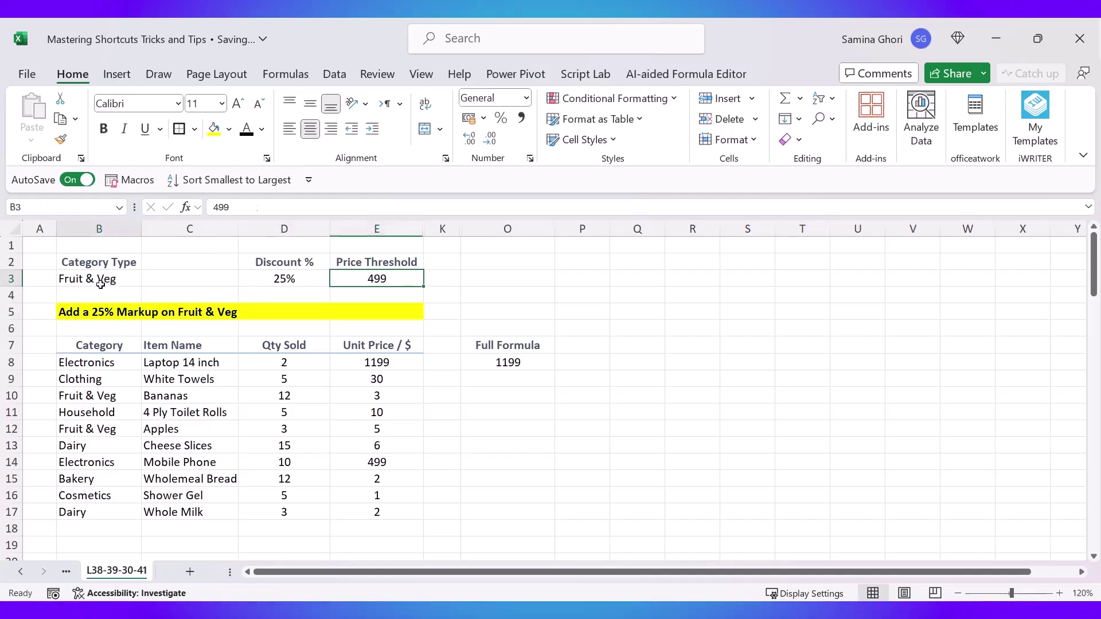
pyautogui.moveTo(123, 263); pyautogui.dragTo(293, 282)
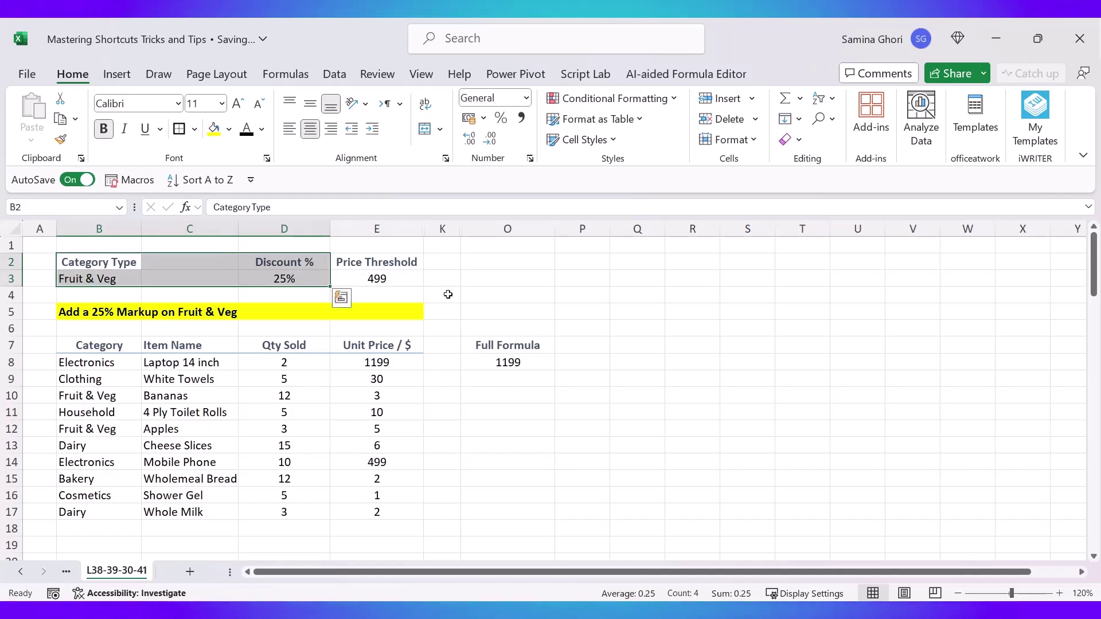
pyautogui.click(517, 363)
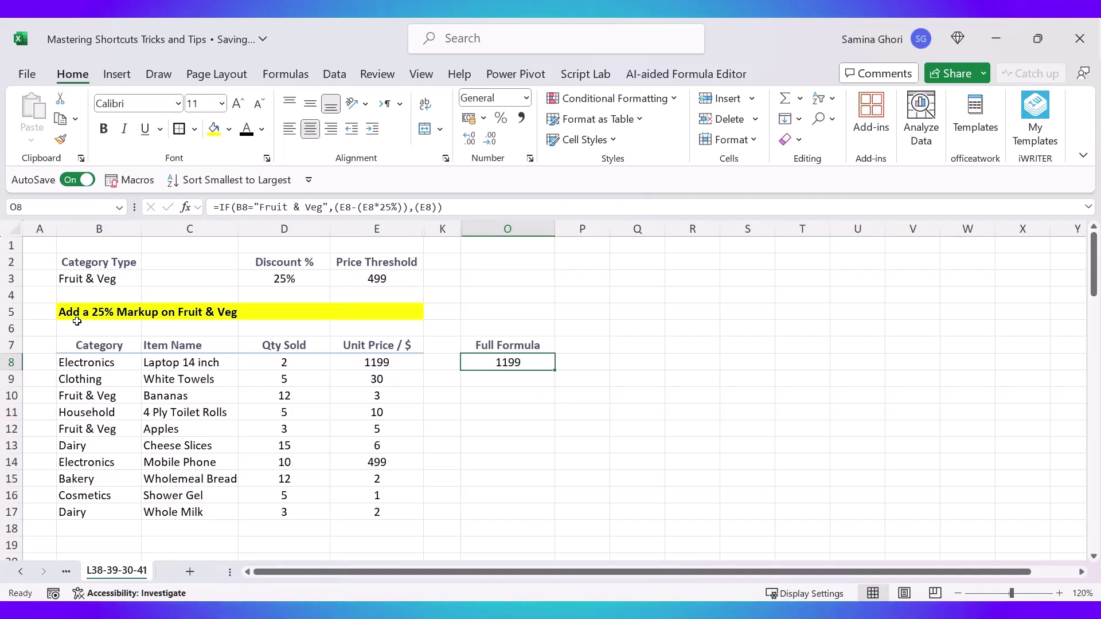
# Change the O8 condition to Category=Category_Type instead of B8 and "Fruit & Veg".
pyautogui.click(247, 208)
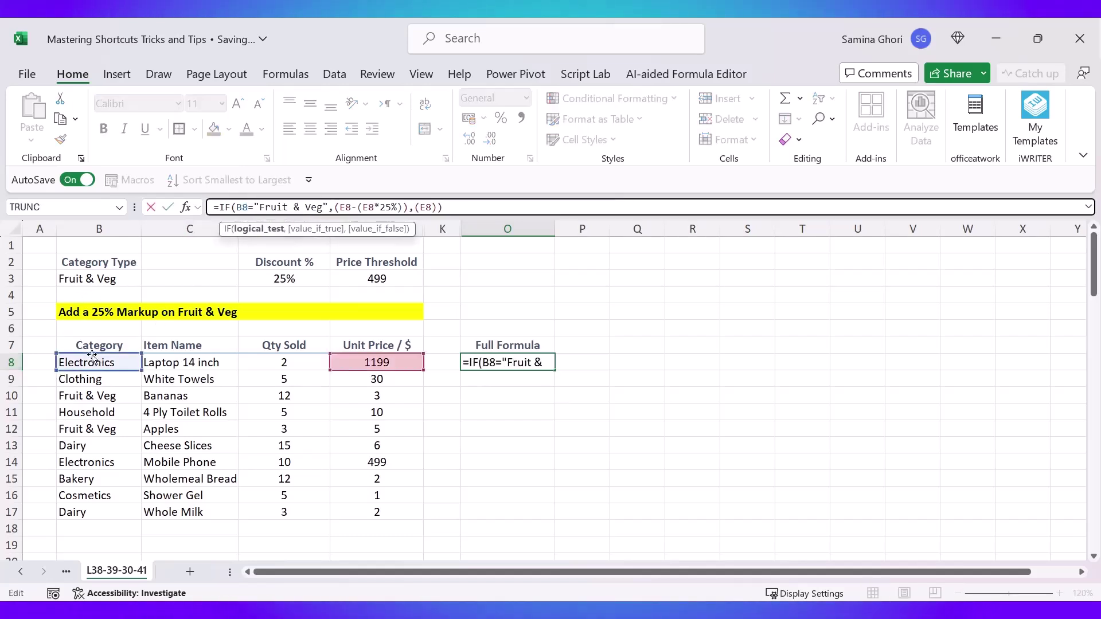
pyautogui.press('BackSpace')
pyautogui.press('BackSpace')
pyautogui.write('ca')
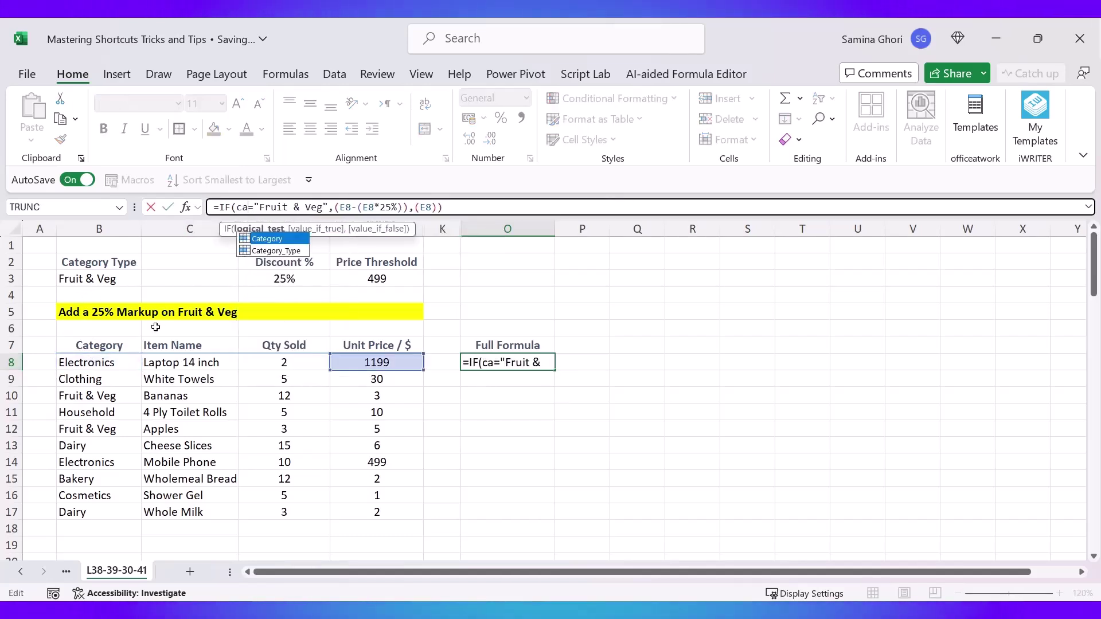
pyautogui.write('te')
pyautogui.press('Tab')
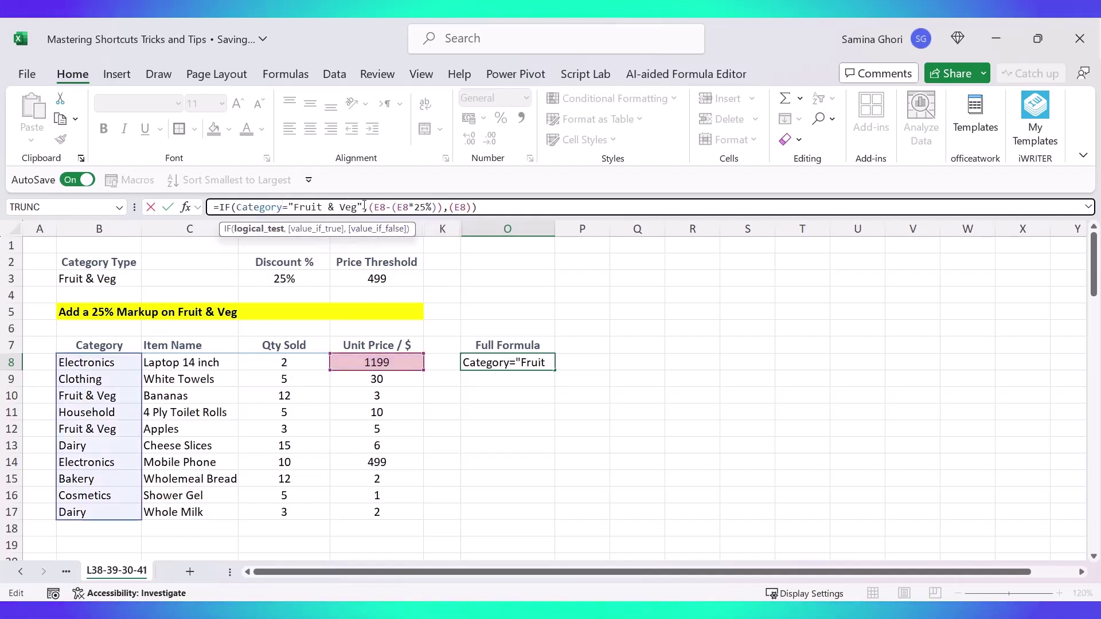
pyautogui.moveTo(289, 207); pyautogui.dragTo(363, 207)
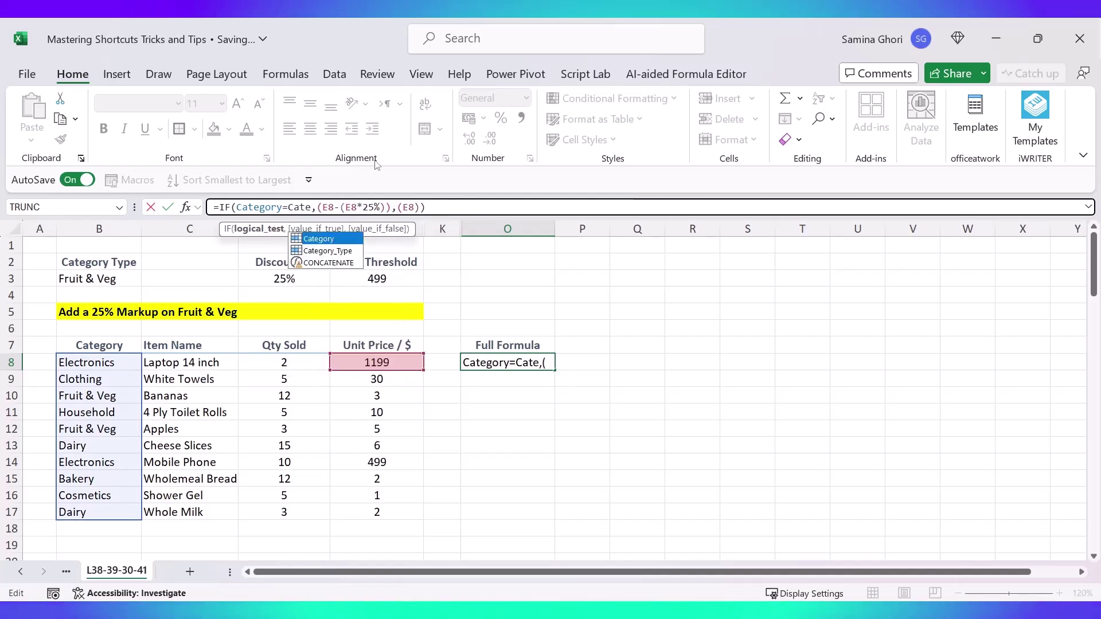
pyautogui.write('Cate')
pyautogui.press('Down')
pyautogui.press('Tab')
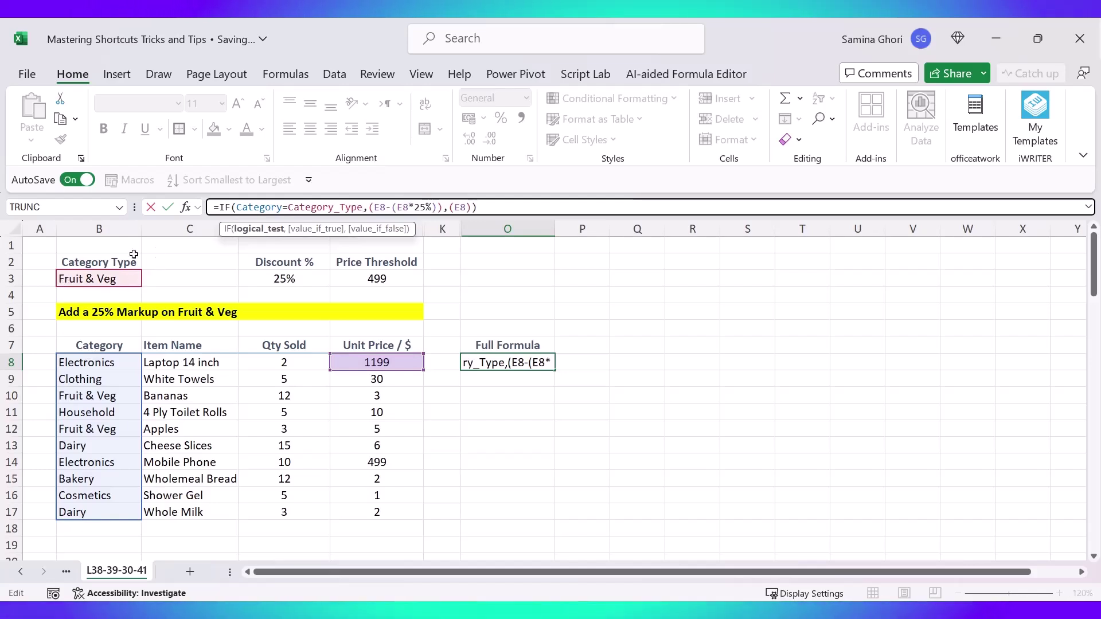
# Make the true result (Unit_Price-(Unit_Price*25%)) by replacing both E8 references.
pyautogui.press('Right')
pyautogui.press('Right')
pyautogui.press('Right')
pyautogui.press('Right')
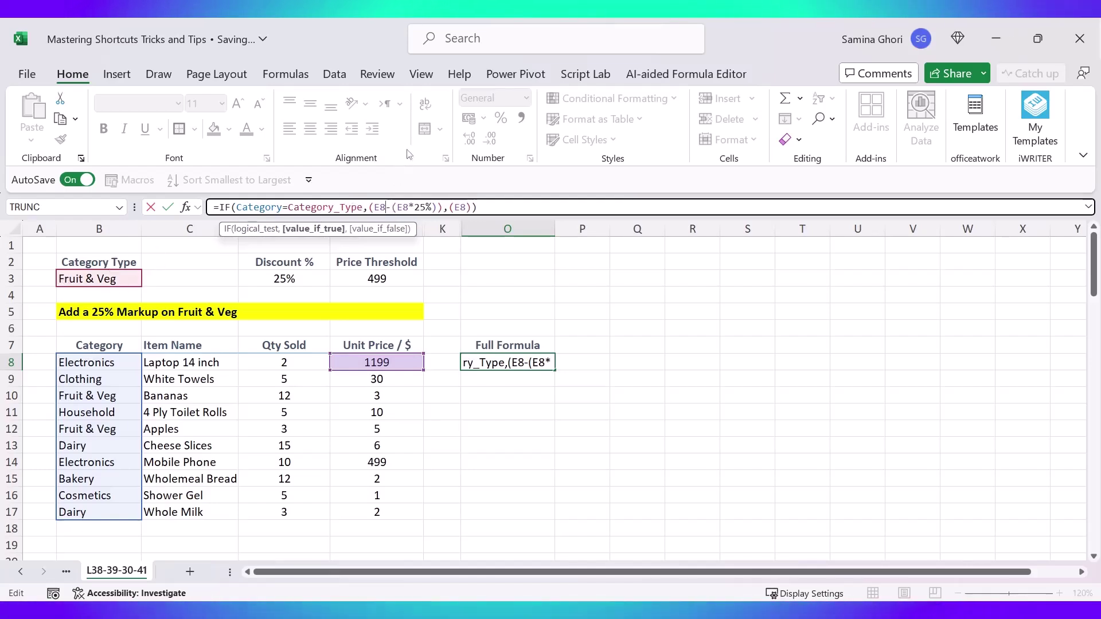
pyautogui.press('BackSpace')
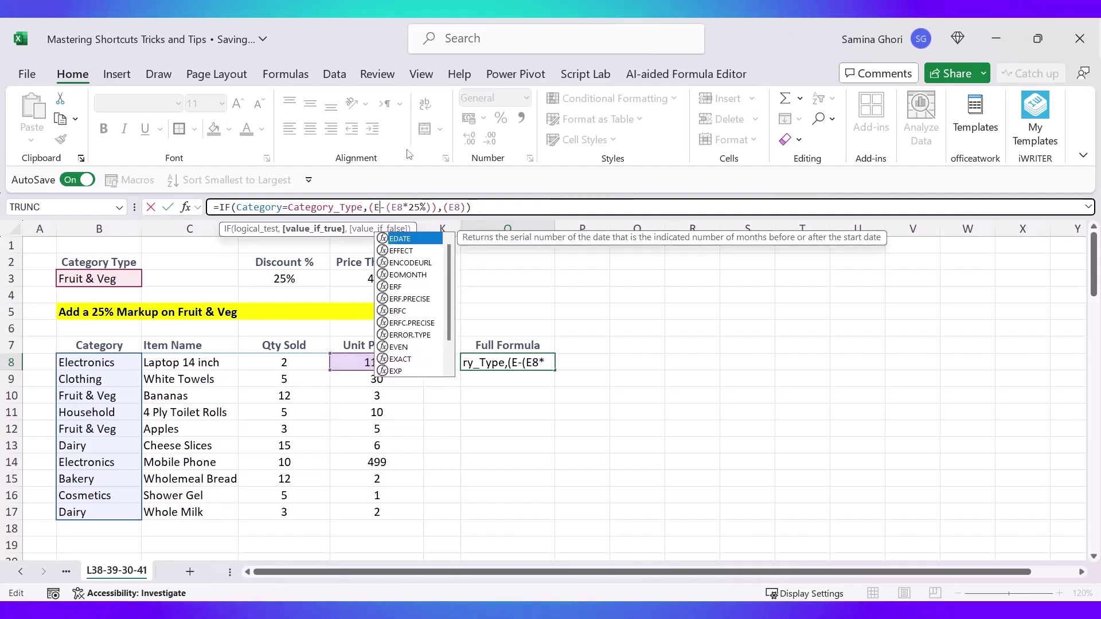
pyautogui.press('BackSpace')
pyautogui.write('un')
pyautogui.press('Down')
pyautogui.press('Down')
pyautogui.press('Down')
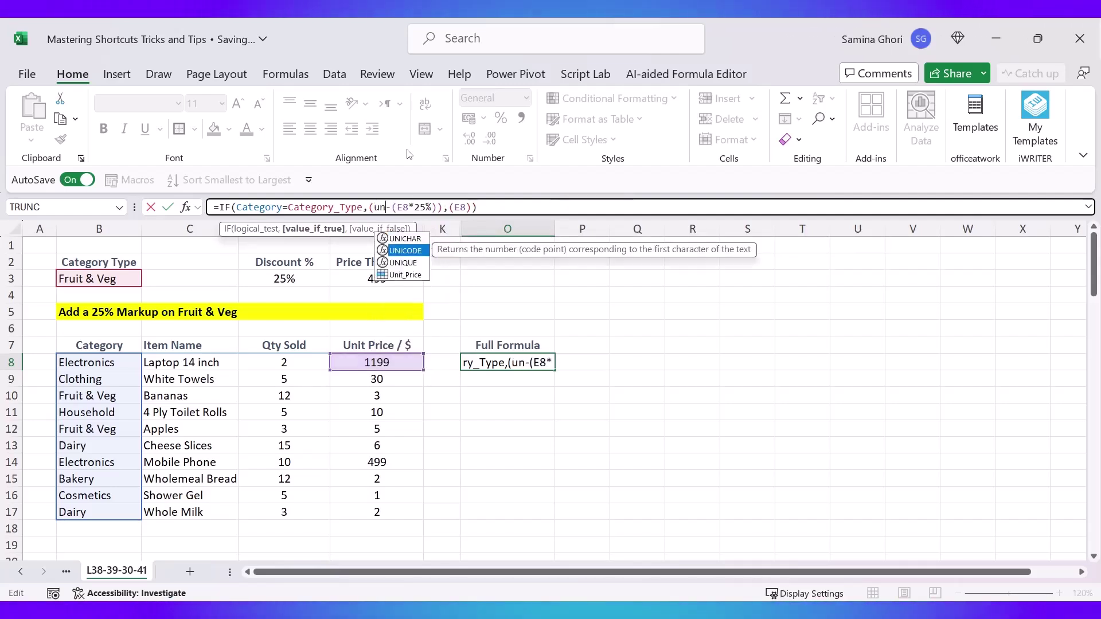
pyautogui.press('Tab')
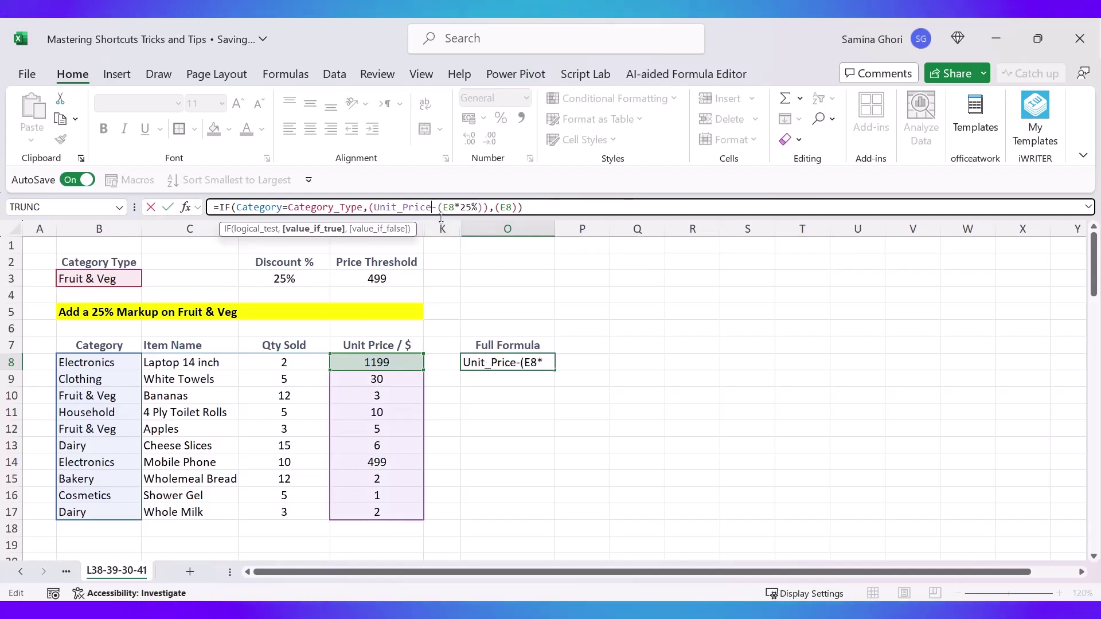
pyautogui.press('BackSpace')
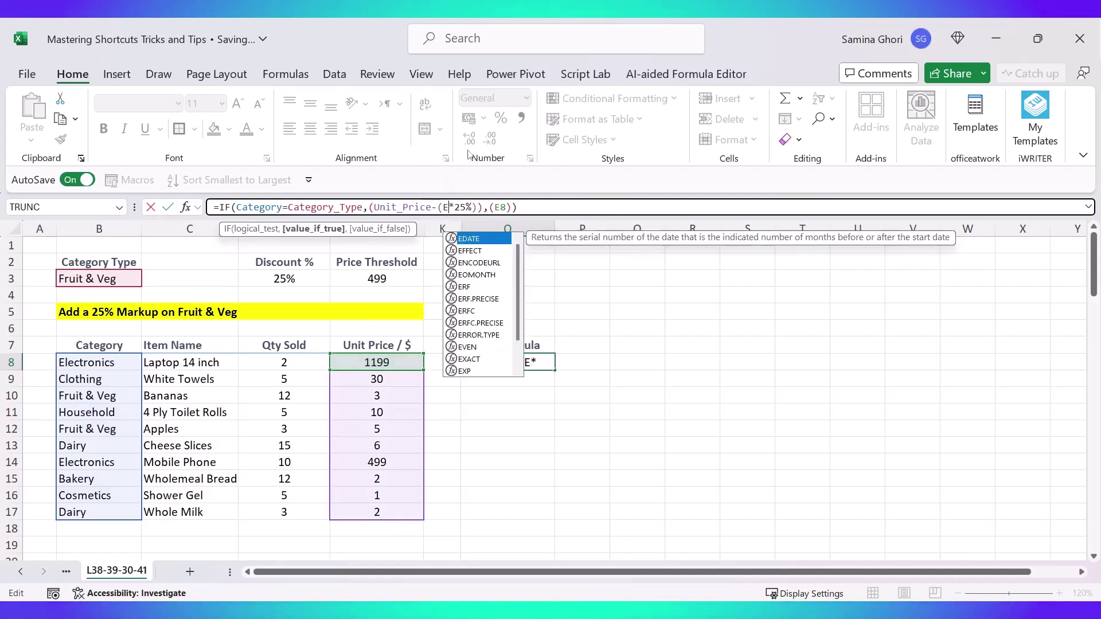
pyautogui.press('BackSpace')
pyautogui.write('u')
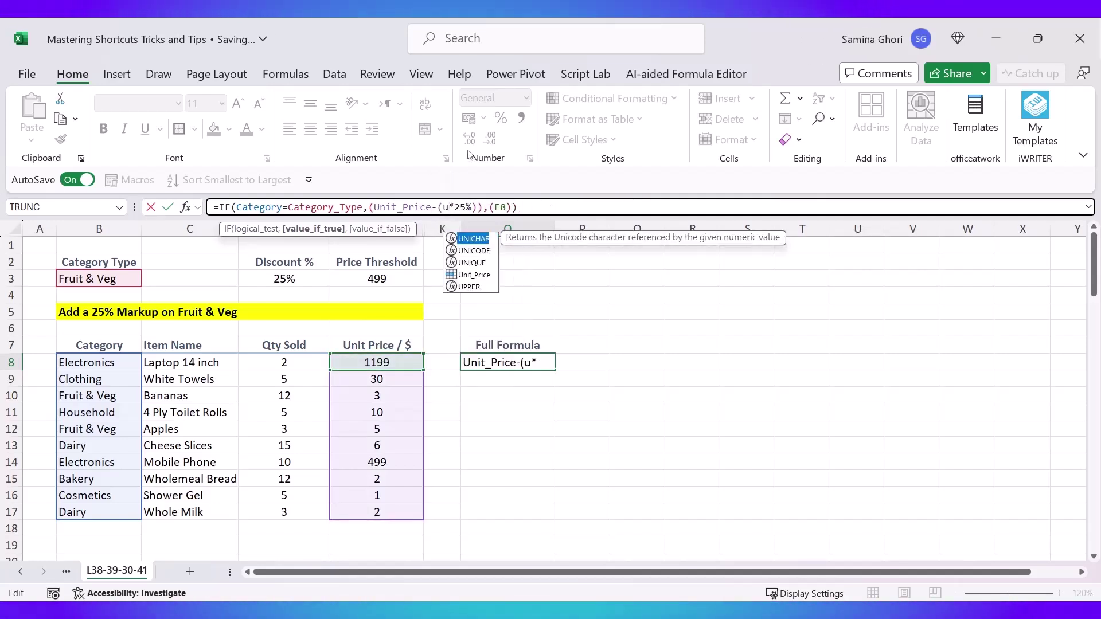
pyautogui.write('ni')
pyautogui.press('Down')
pyautogui.press('Down')
pyautogui.press('Down')
pyautogui.press('Tab')
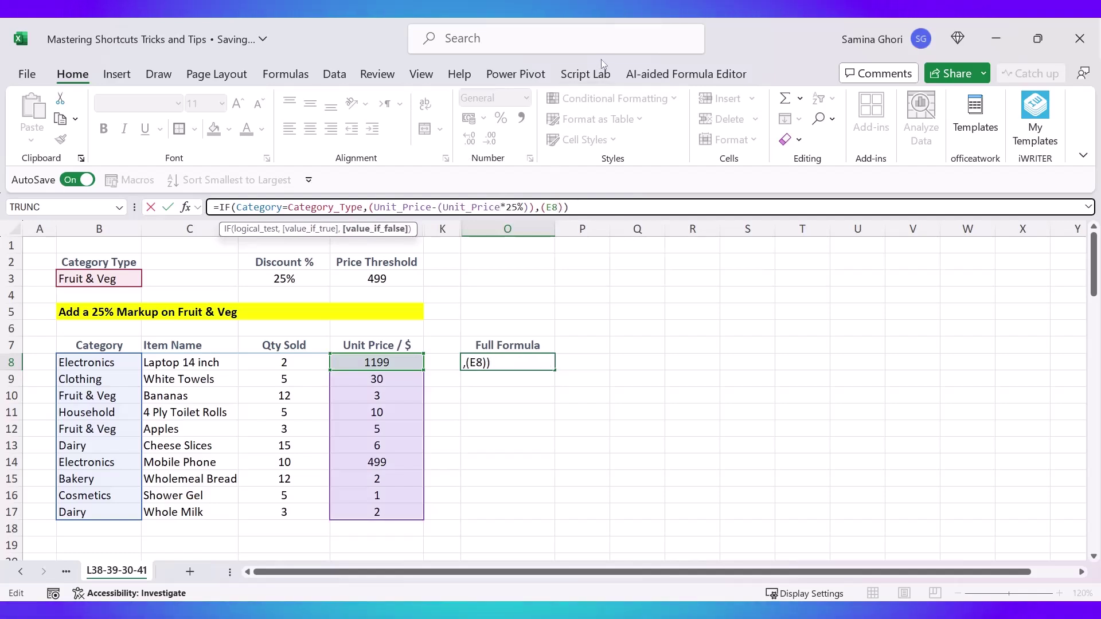
# Use Unit_Price as the false result and commit so results fill O8:O17.
pyautogui.press('BackSpace')
pyautogui.press('BackSpace')
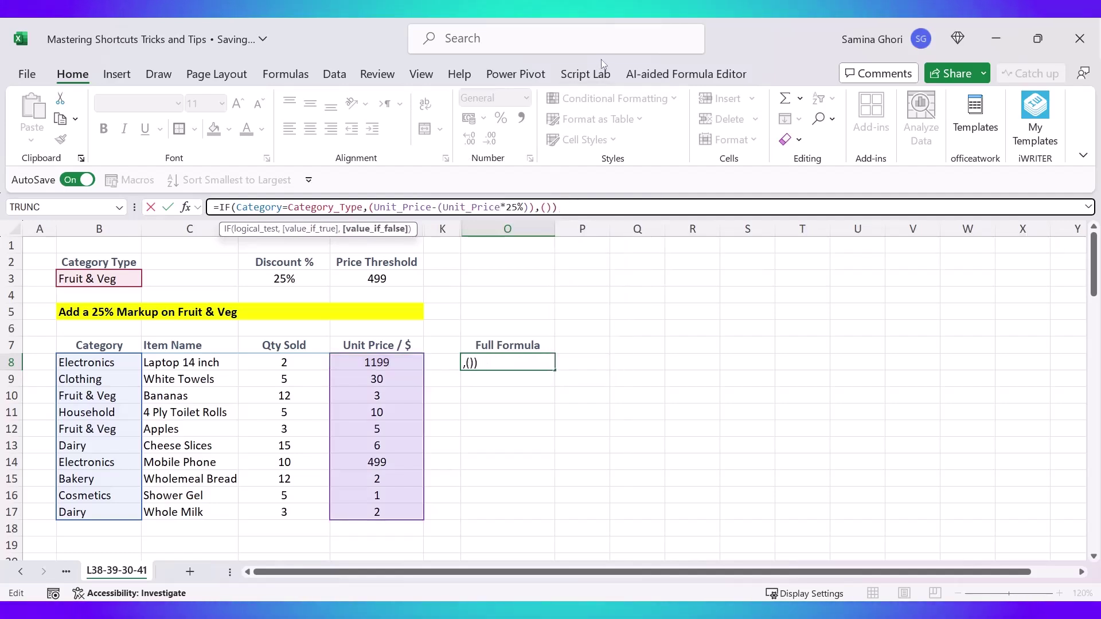
pyautogui.write('un')
pyautogui.press('Down')
pyautogui.press('Down')
pyautogui.press('Down')
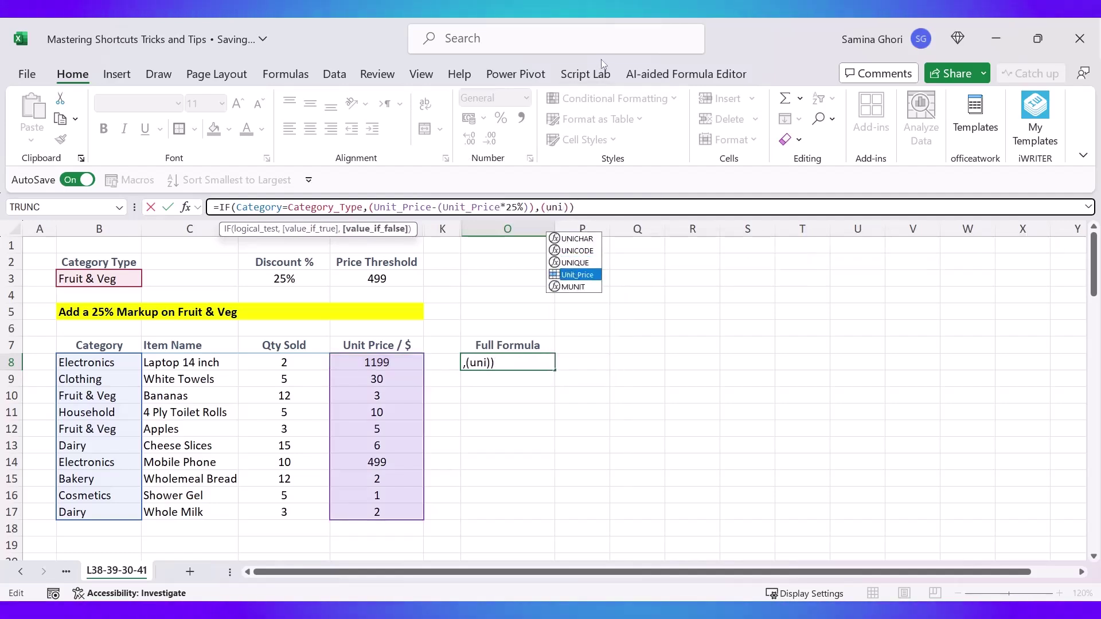
pyautogui.press('Tab')
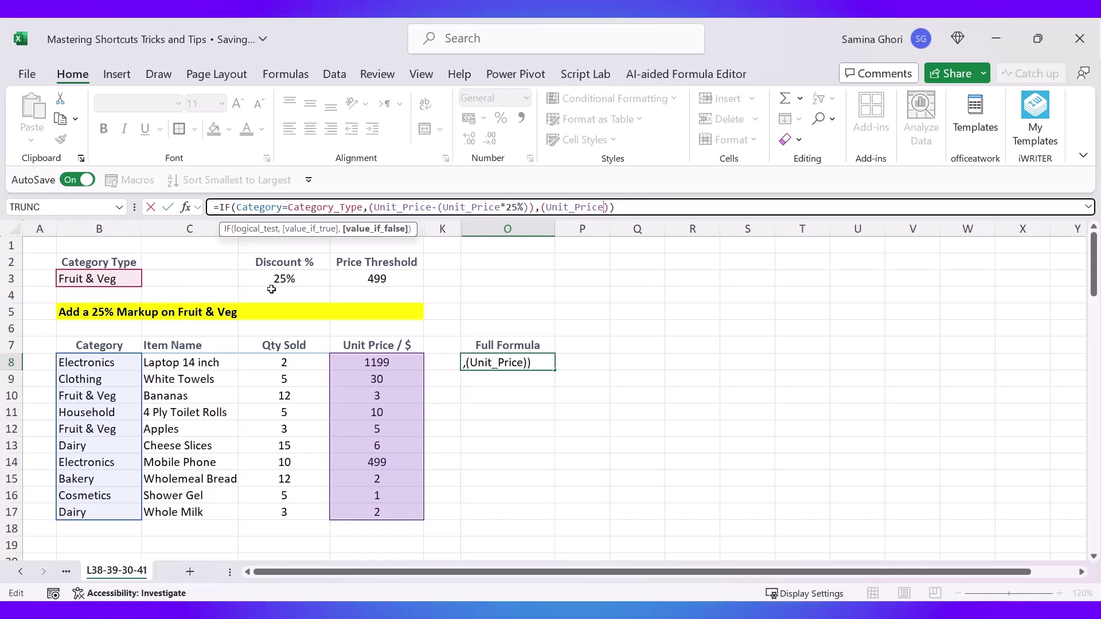
pyautogui.press('Return')
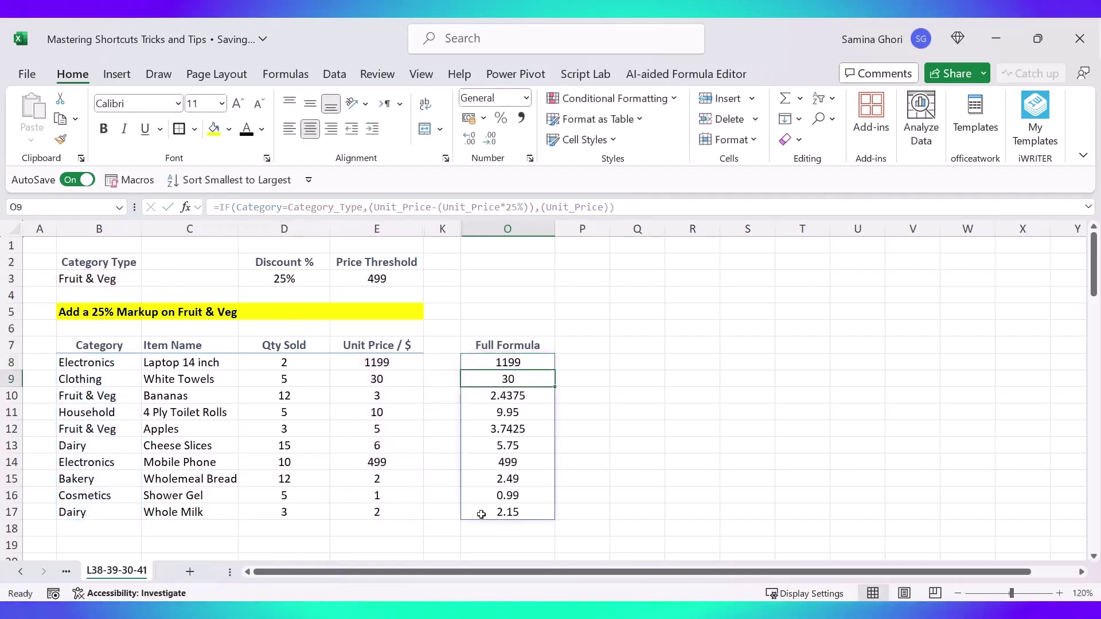
pyautogui.click(512, 362)
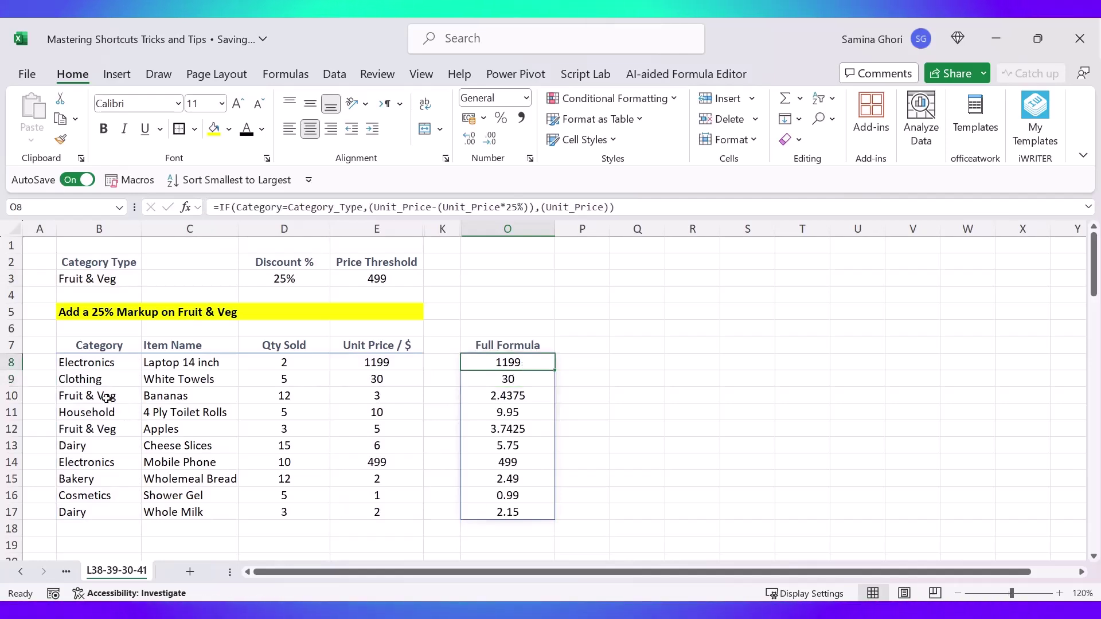
pyautogui.moveTo(106, 397); pyautogui.dragTo(517, 393)
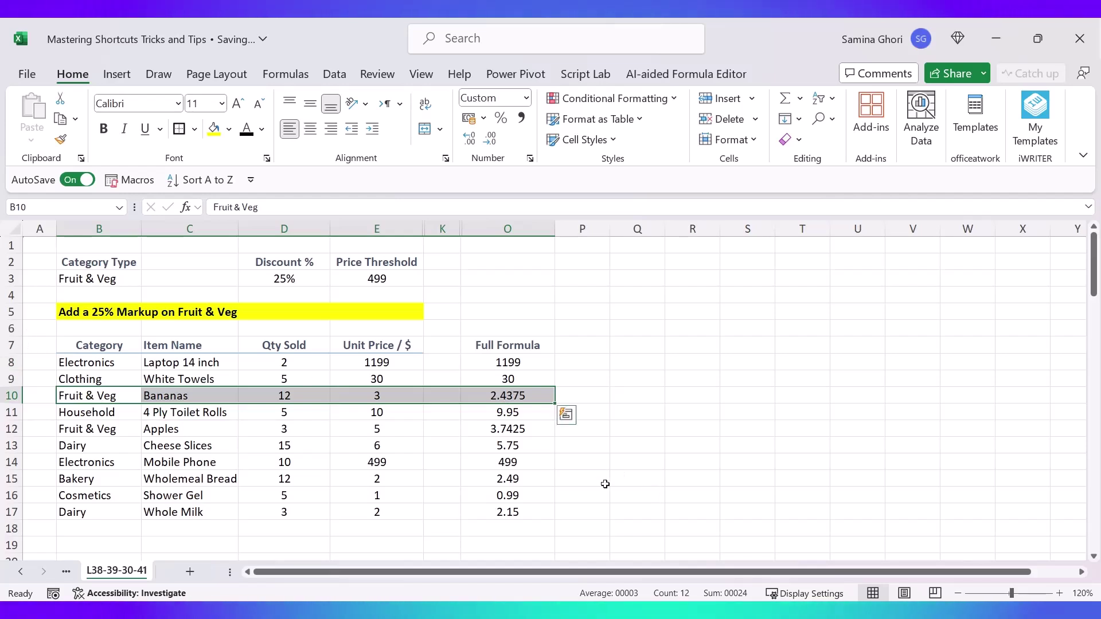
pyautogui.keyDown('ctrl'); pyautogui.click(522, 431); pyautogui.keyUp('ctrl')
pyautogui.moveTo(522, 431); pyautogui.dragTo(86, 430)
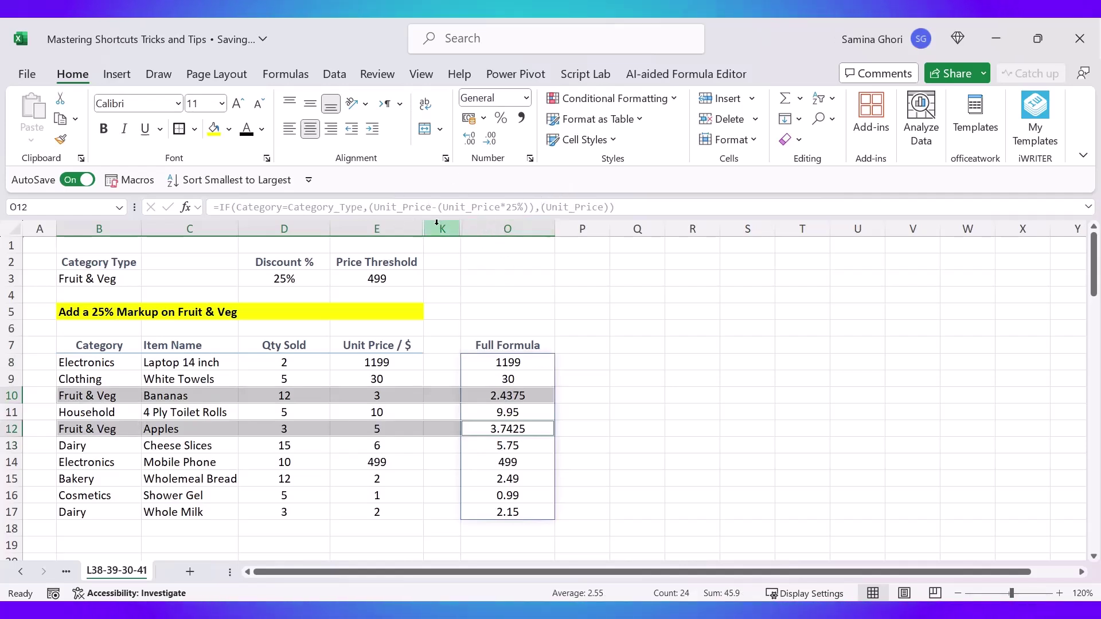
pyautogui.click(538, 399)
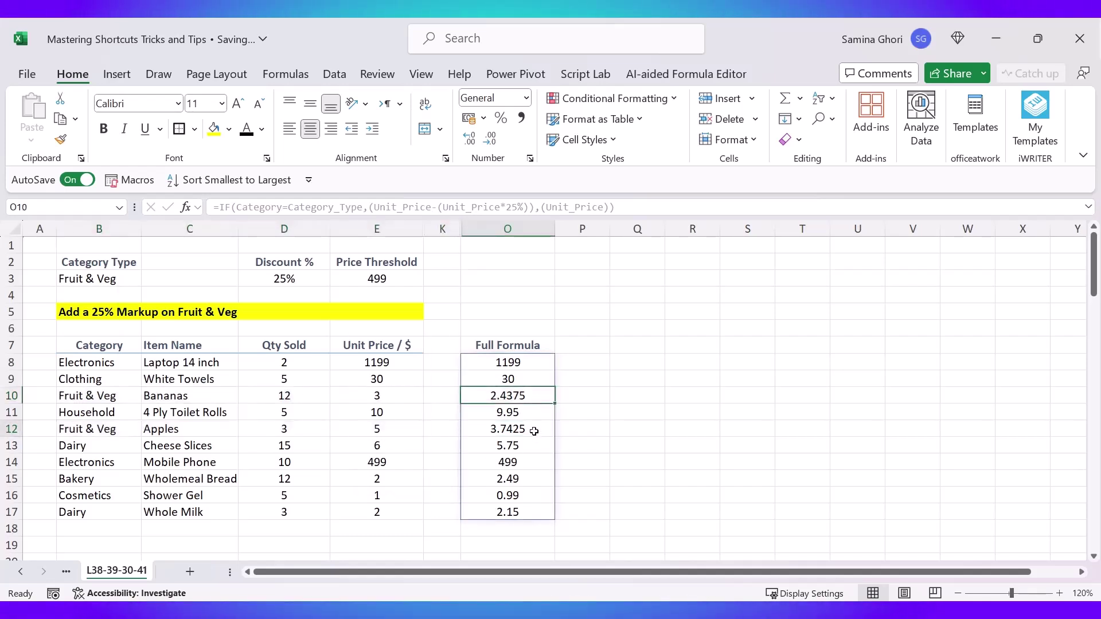
pyautogui.click(615, 413)
pyautogui.click(581, 325)
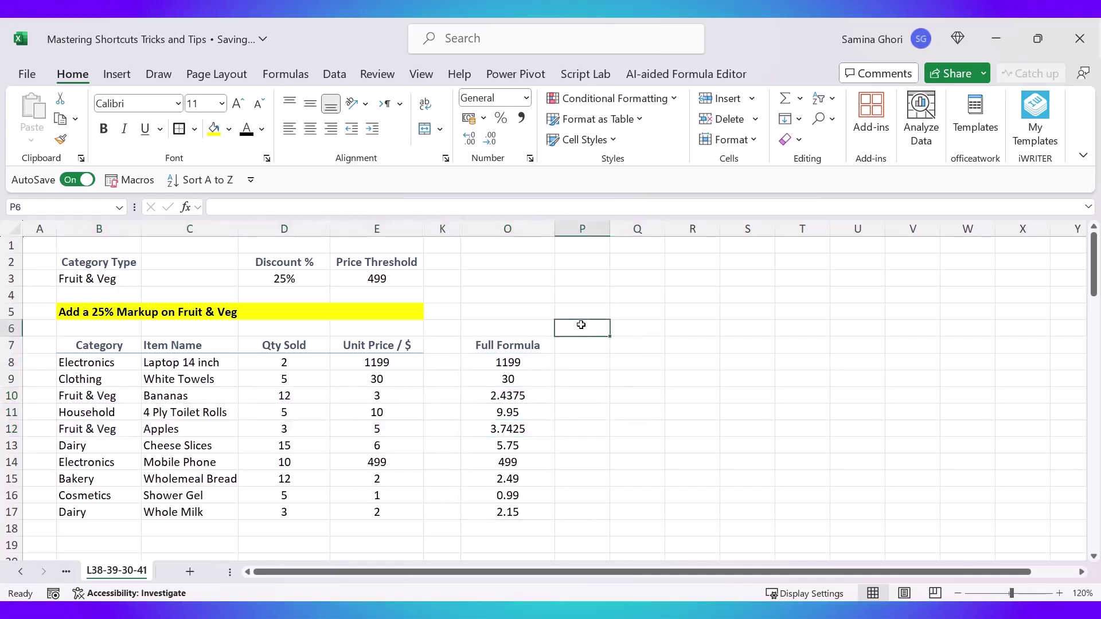